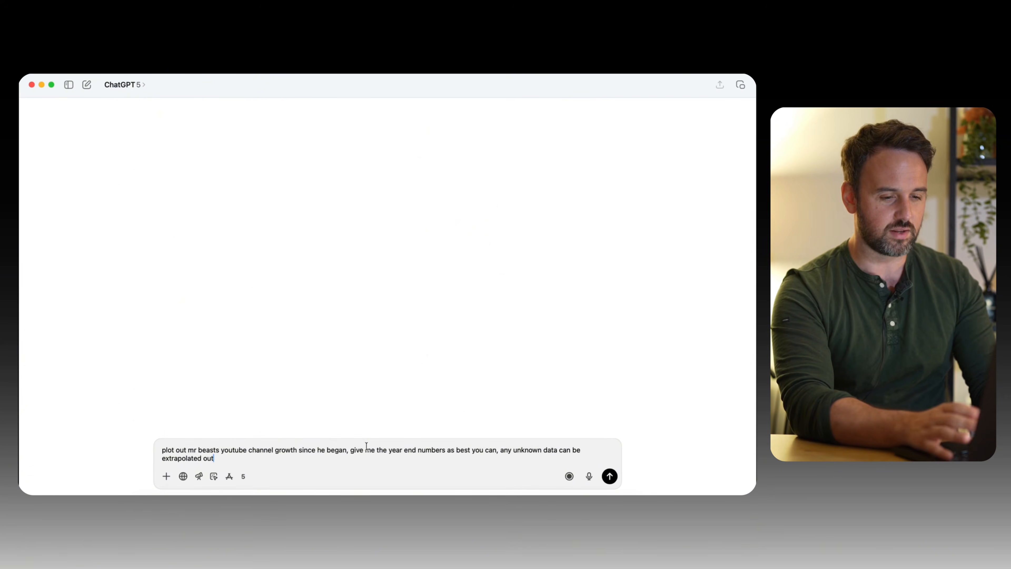
- Submit the prompt asking to plot Mr Beast's YouTube channel growth with year-end numbers since he began
key(Return)
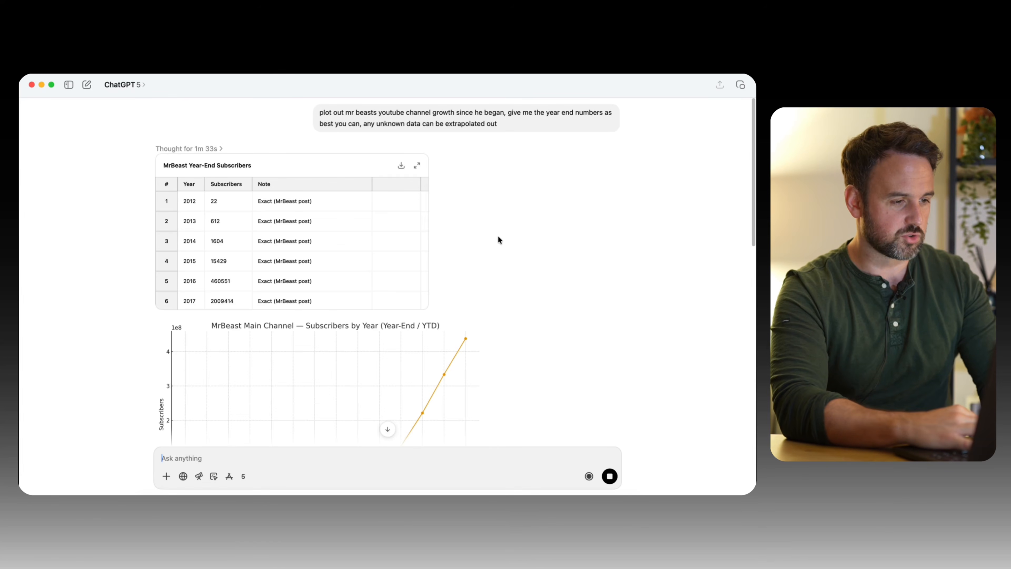
- Examine the year-end subscriber table and the subscribers-by-year line chart in the response
scroll(296, 237, down, 1)
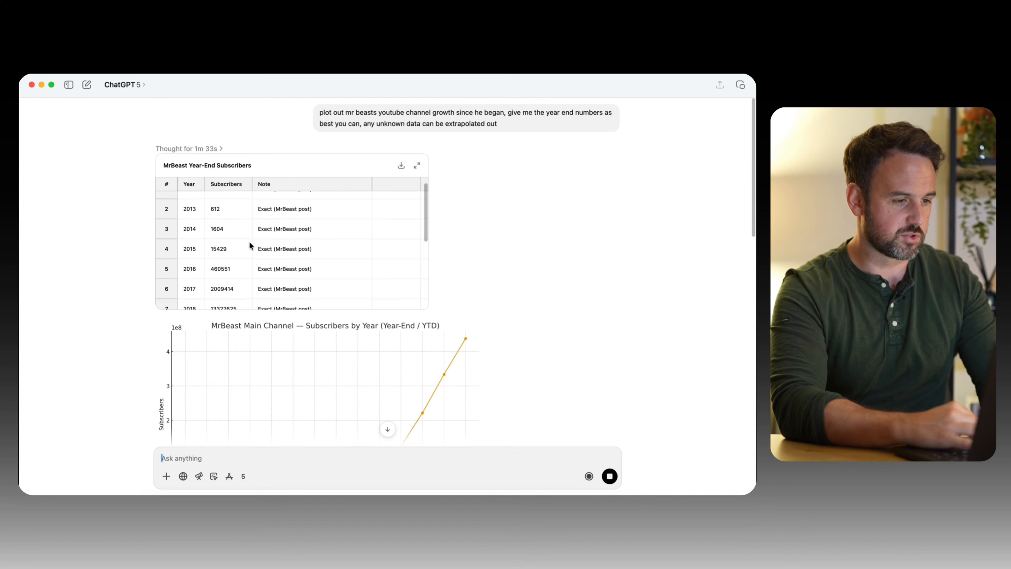
scroll(250, 243, down, 3)
scroll(248, 239, down, 5)
scroll(249, 240, up, 3)
scroll(268, 251, down, 1)
scroll(268, 247, up, 8)
click(209, 203)
click(222, 261)
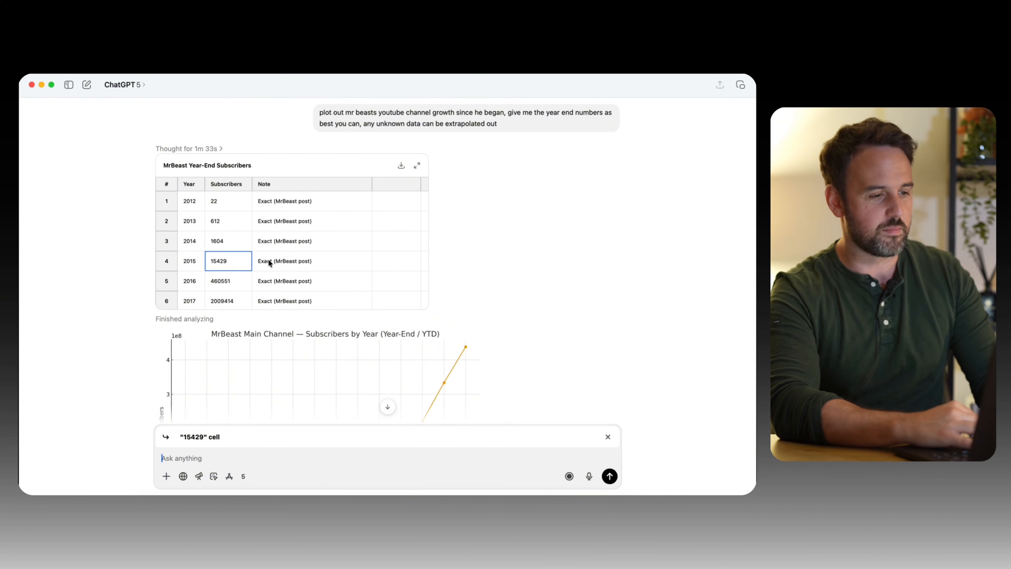
scroll(269, 262, down, 5)
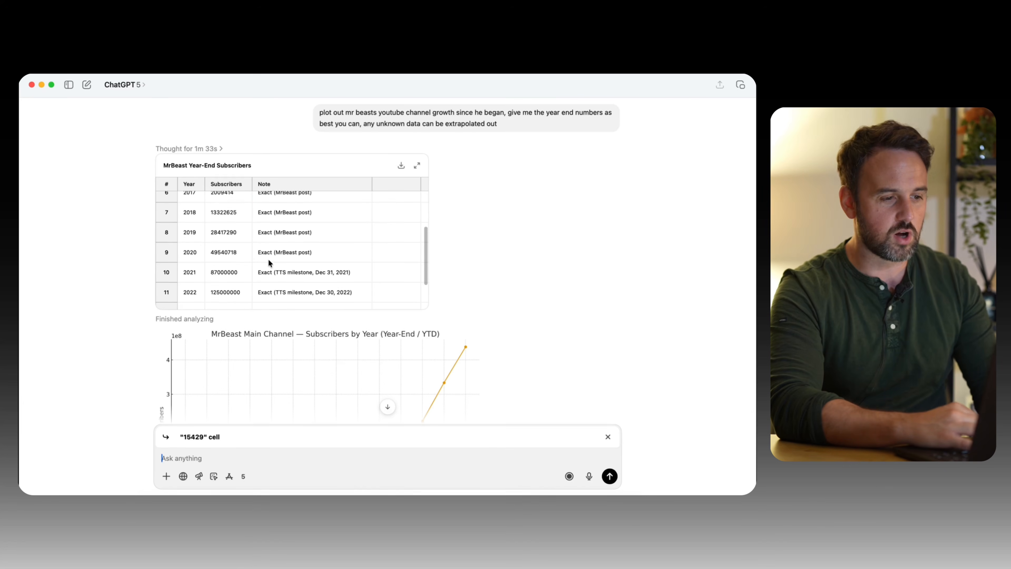
scroll(465, 274, down, 5)
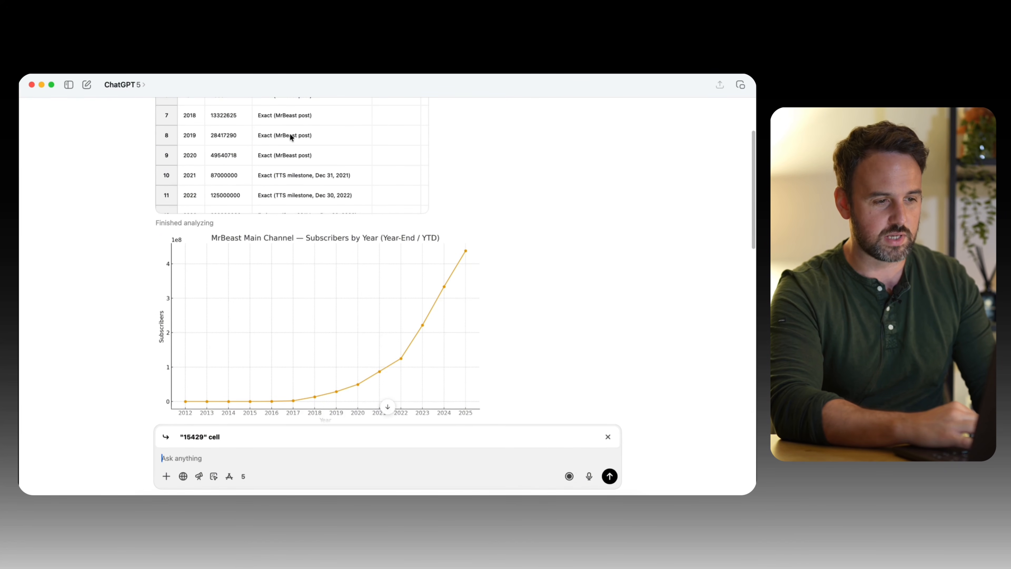
scroll(287, 145, up, 3)
scroll(505, 208, up, 4)
scroll(250, 241, down, 4)
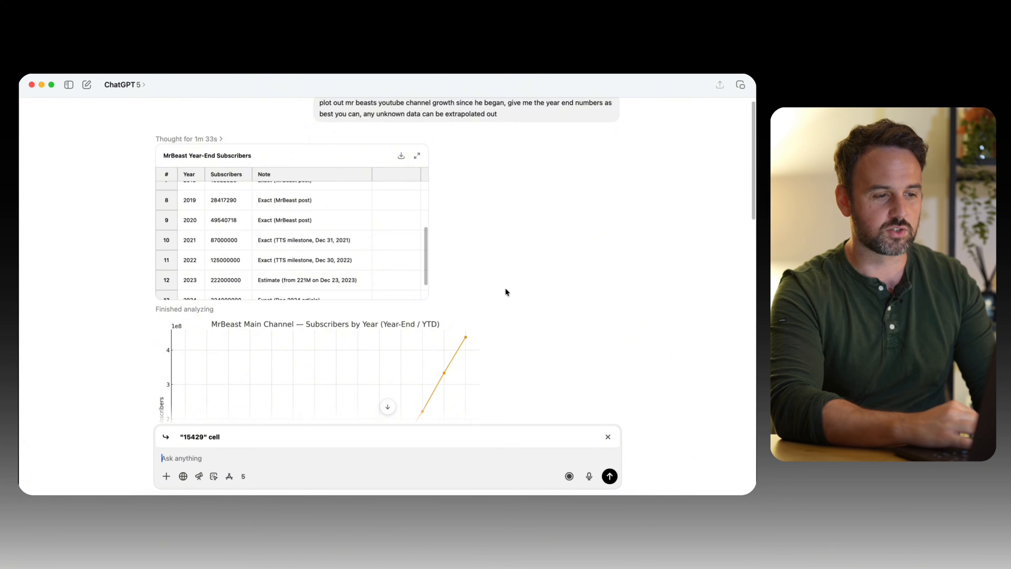
scroll(506, 292, down, 5)
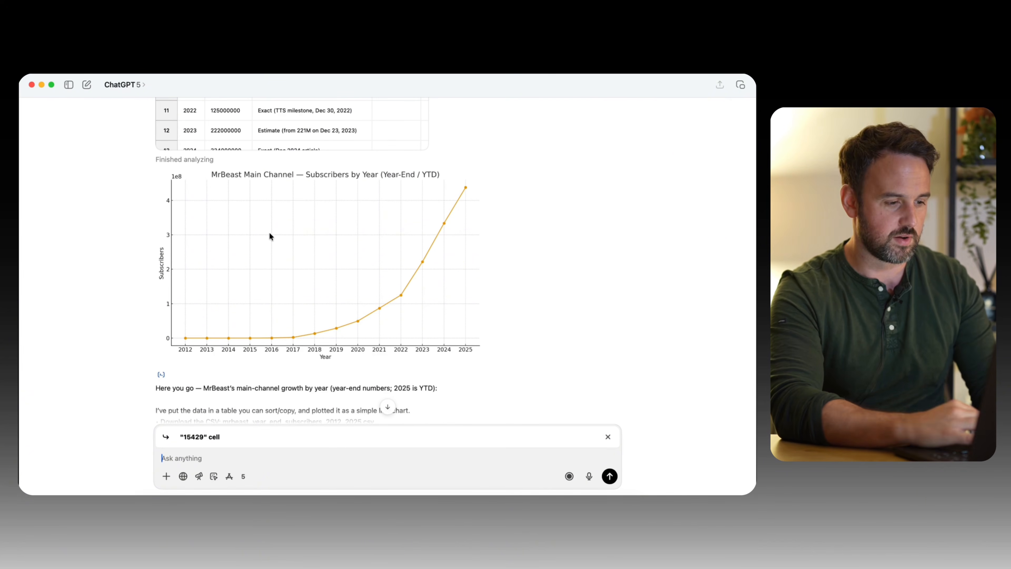
scroll(274, 250, down, 1)
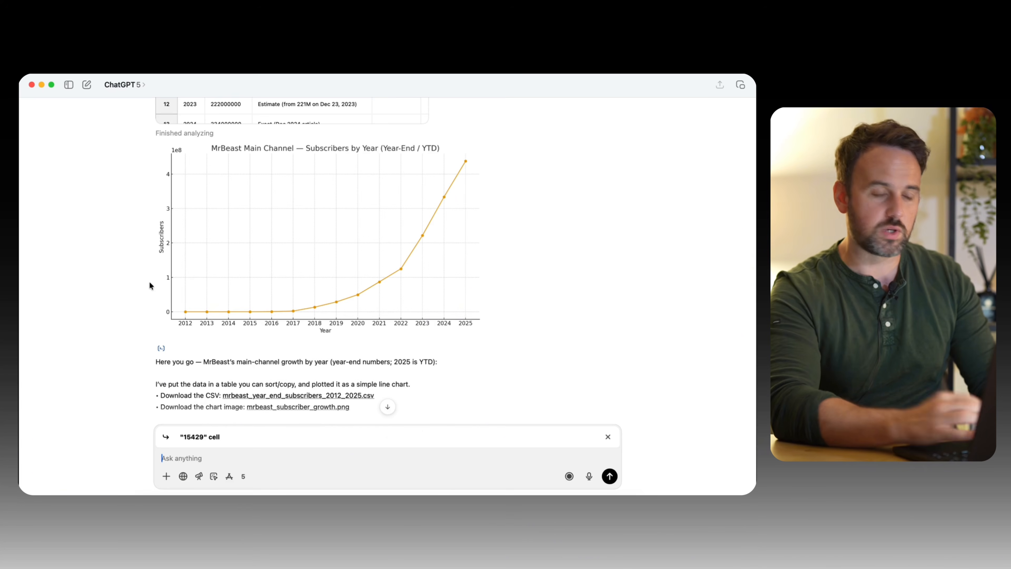
- Save the subscriber growth chart image to the Desktop as "Mr Beast"
right_click(332, 263)
click(355, 281)
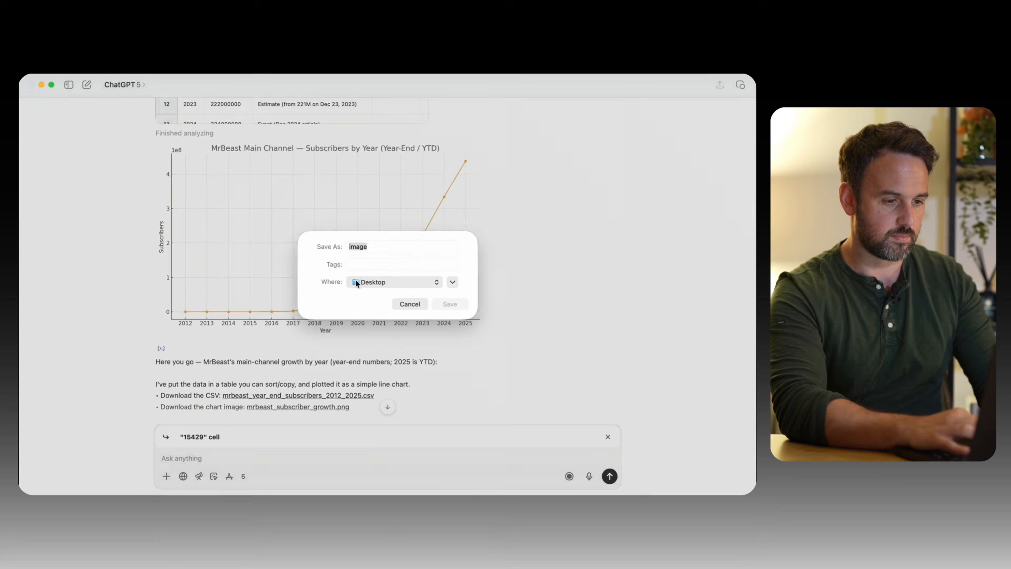
text(Mr Beast)
key(Return)
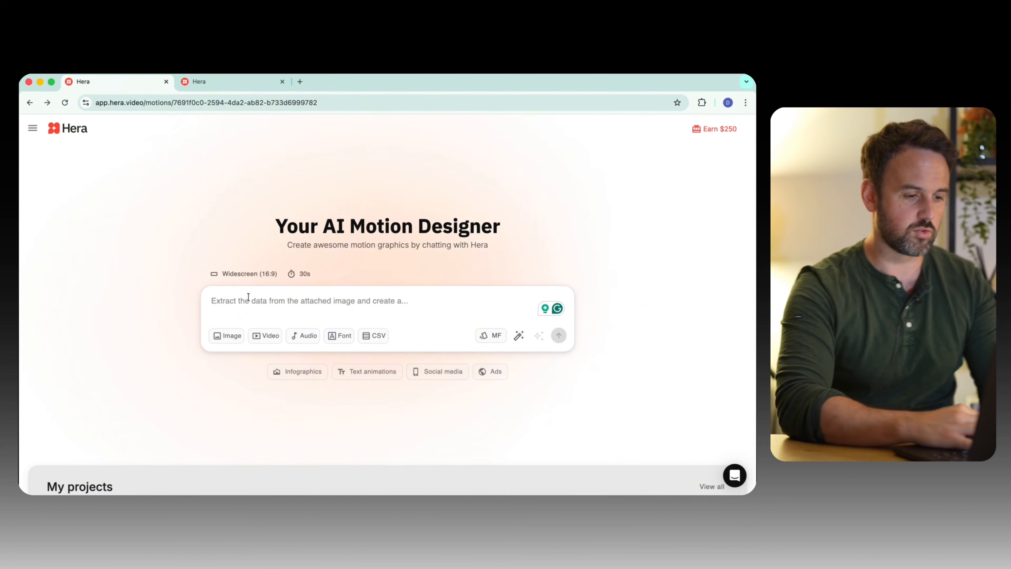
- Switch to Hera in the browser and attach the saved Mr Beast chart image to the motion prompt
click(223, 336)
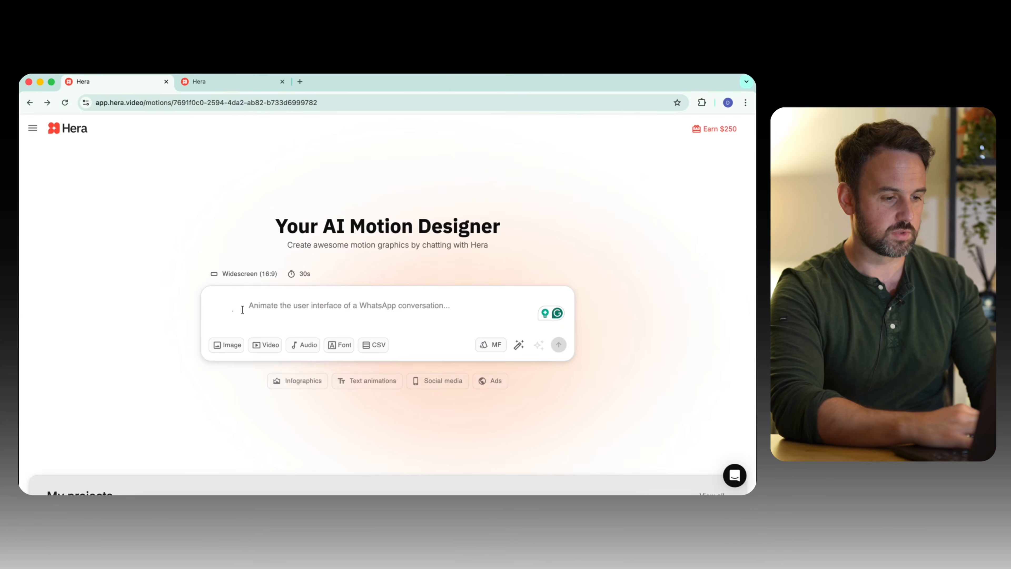
key(super+v)
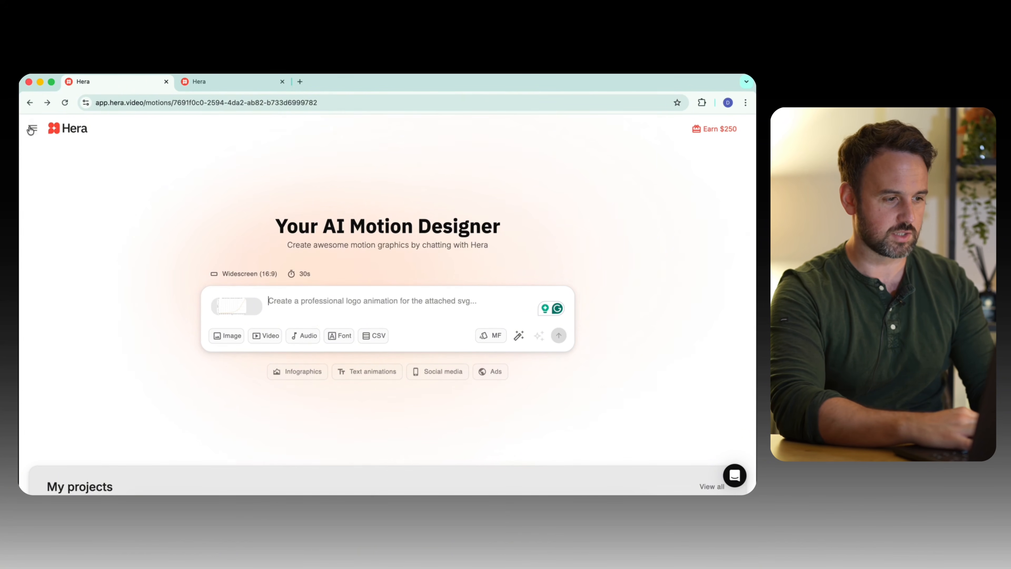
- Look at the Brand Kits section and a blank kit's colors, fonts, images and guidelines, and return to the project
click(36, 134)
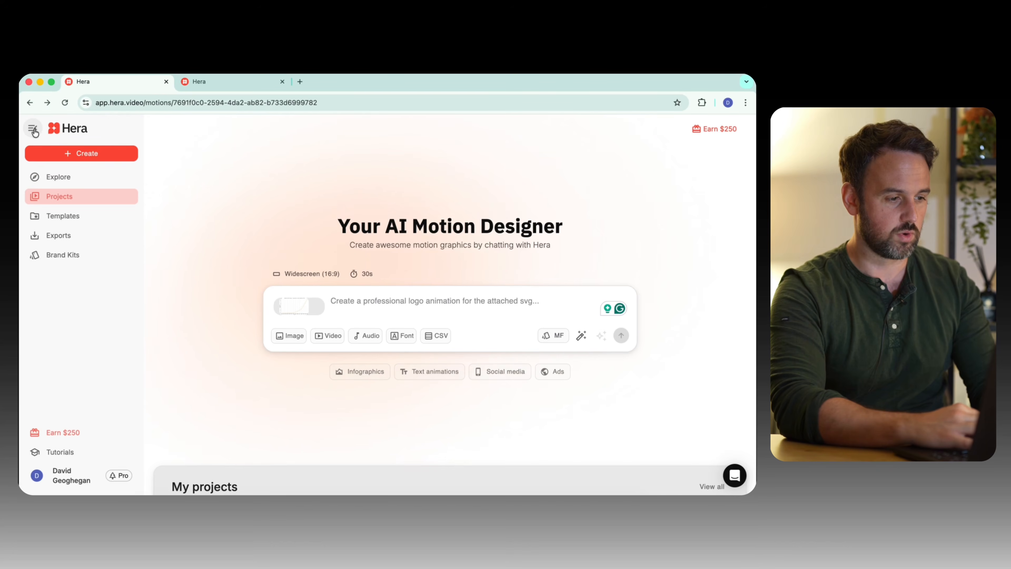
click(66, 254)
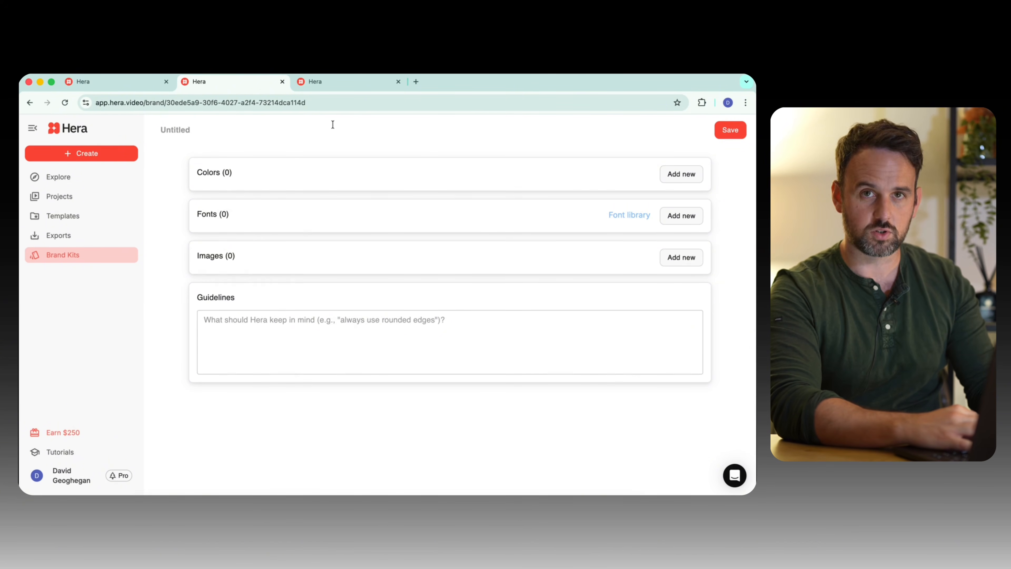
click(329, 82)
click(122, 80)
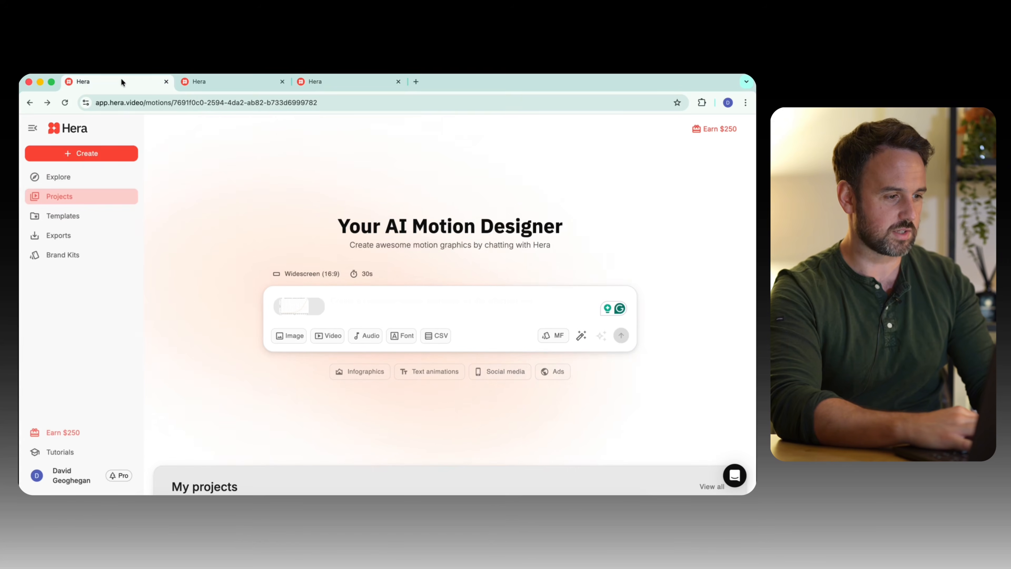
- Browse the public templates for chart and infographic styles, and look at the open Graph line chart Infographic project
click(69, 217)
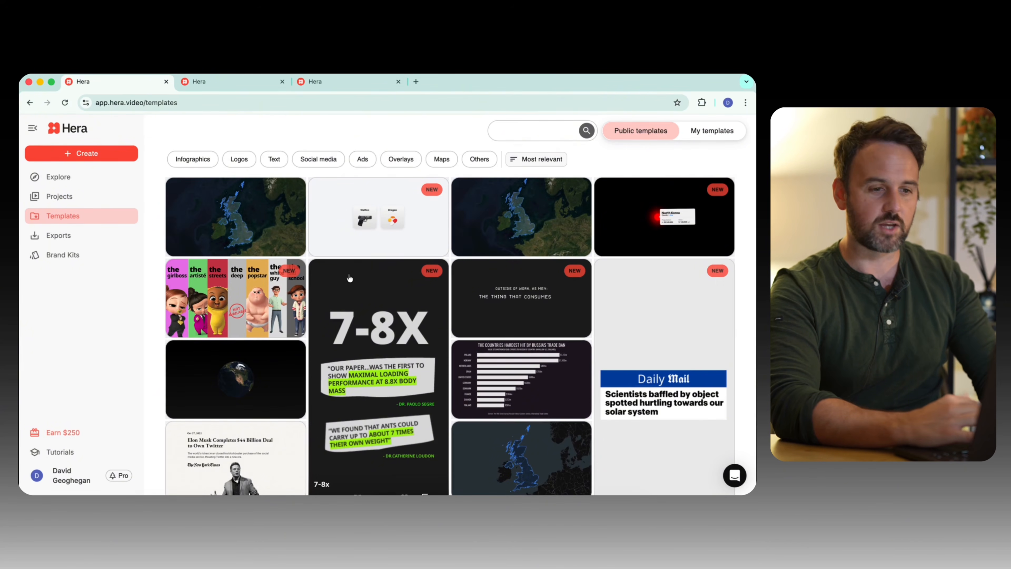
scroll(467, 292, down, 3)
scroll(468, 293, up, 3)
click(553, 126)
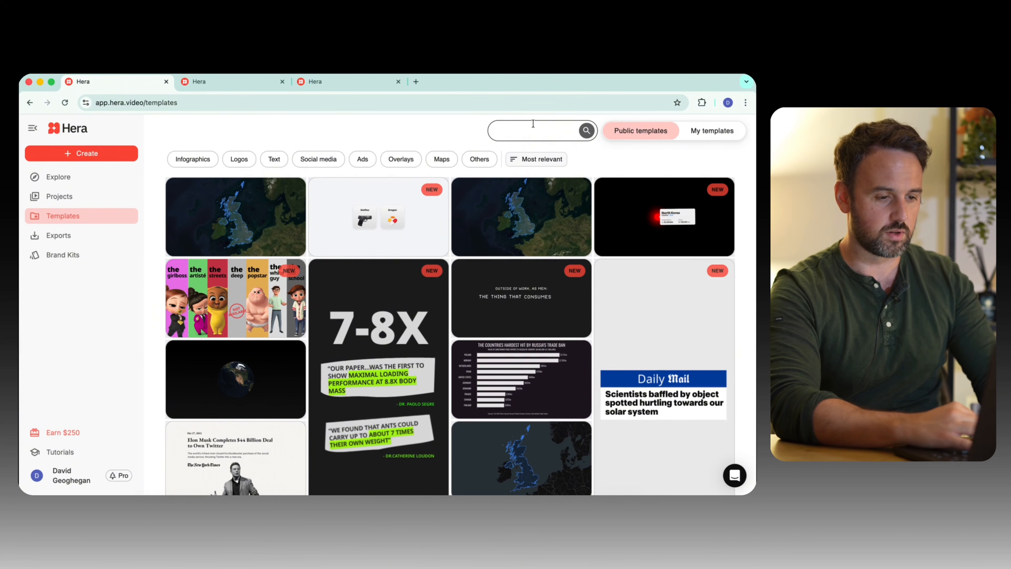
scroll(460, 289, down, 10)
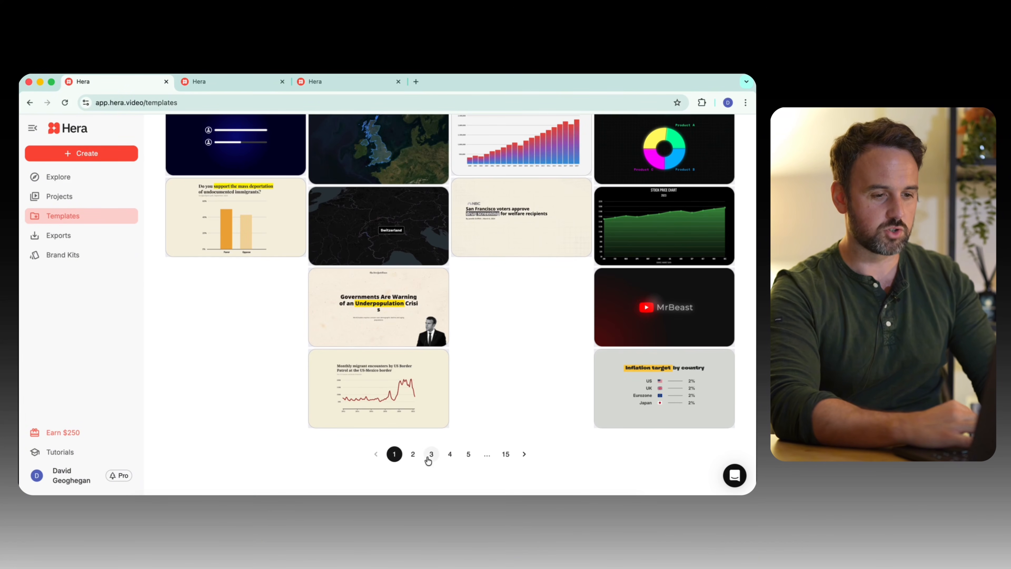
scroll(428, 460, up, 10)
scroll(428, 460, down, 5)
scroll(428, 461, down, 1)
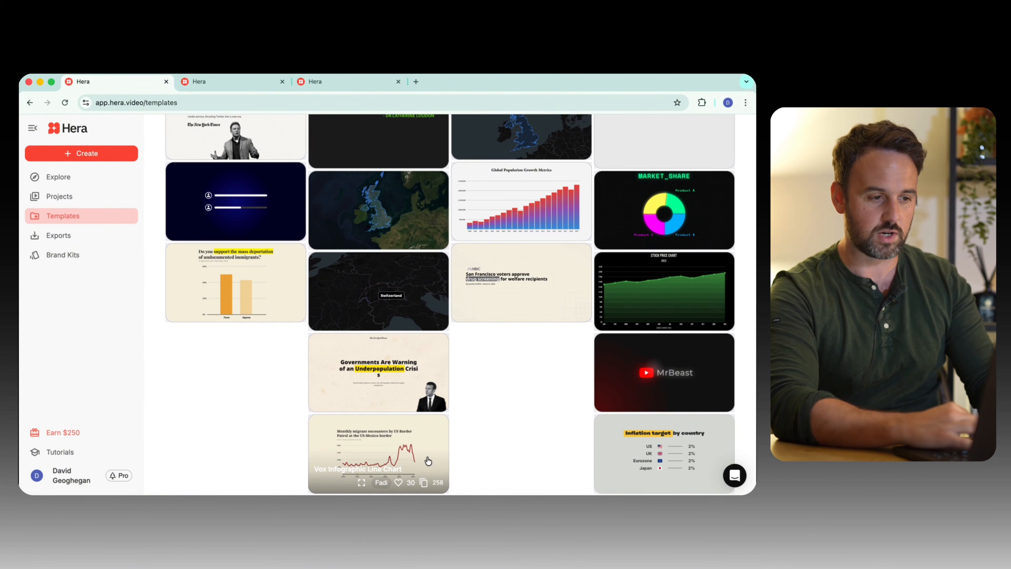
scroll(362, 298, up, 3)
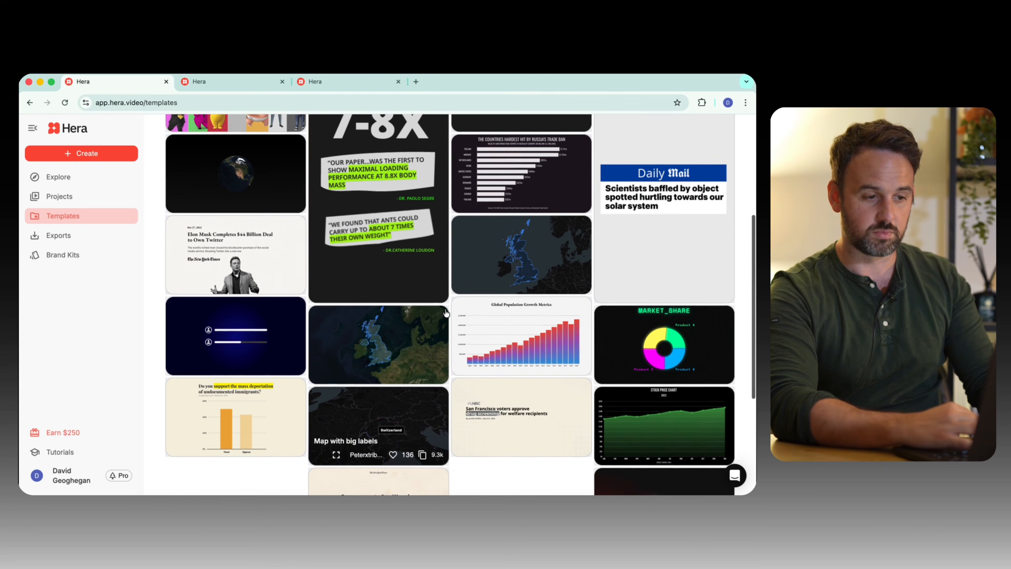
scroll(446, 394, down, 5)
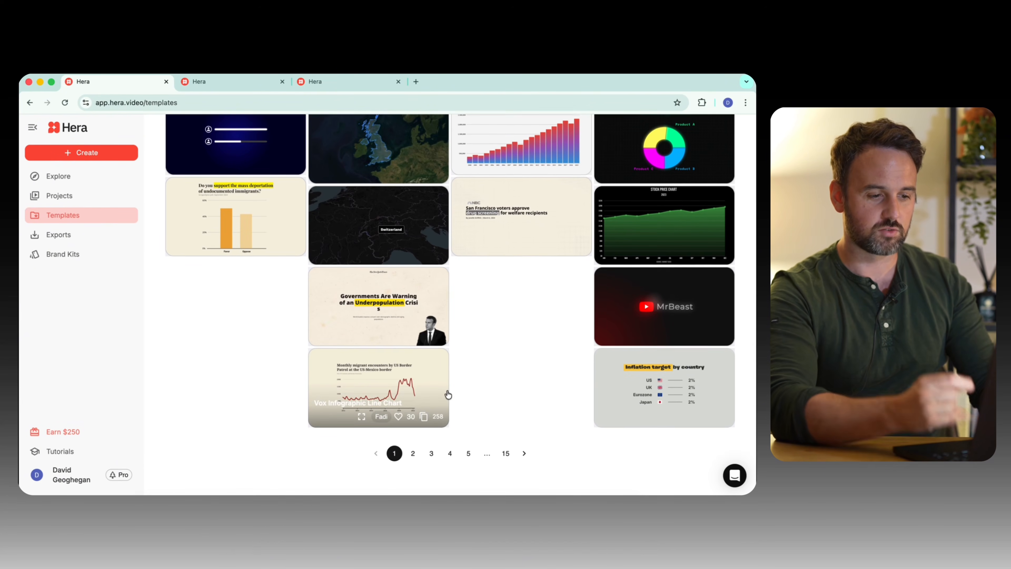
mouse_move(379, 396)
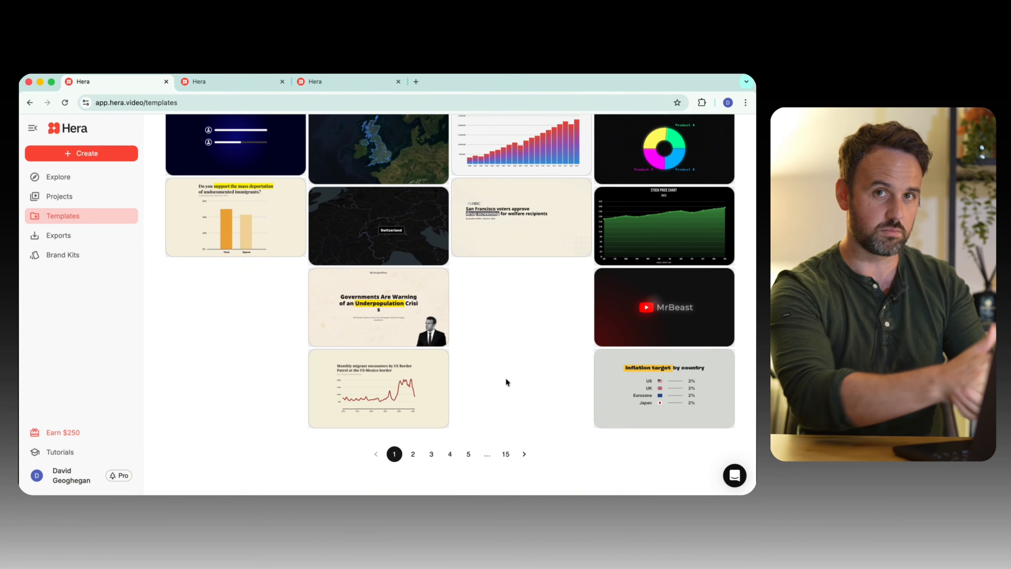
click(241, 77)
click(333, 86)
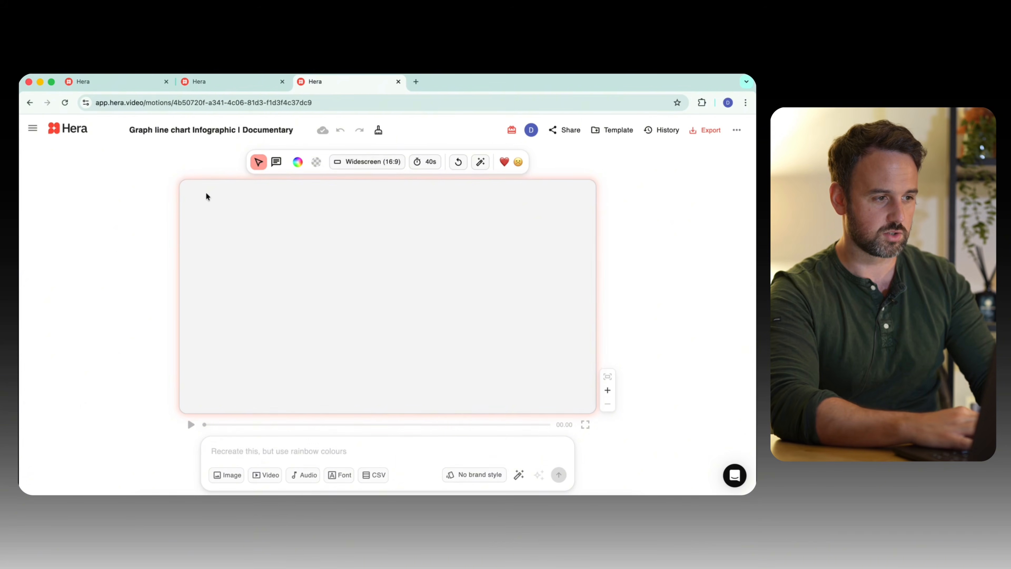
- Create a new Hera project and attach the saved Mr Beast chart image to its prompt
click(118, 83)
click(80, 160)
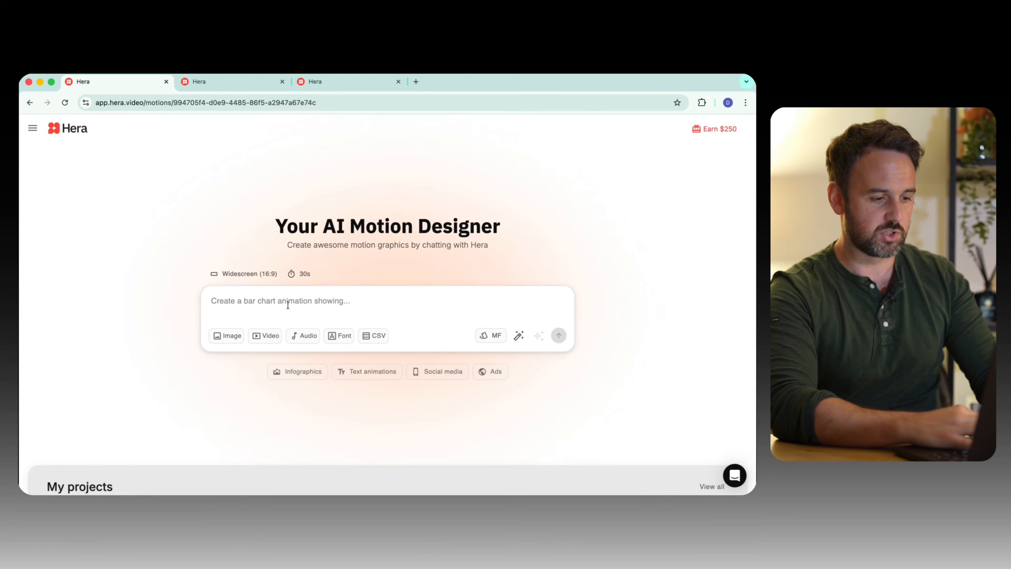
click(219, 339)
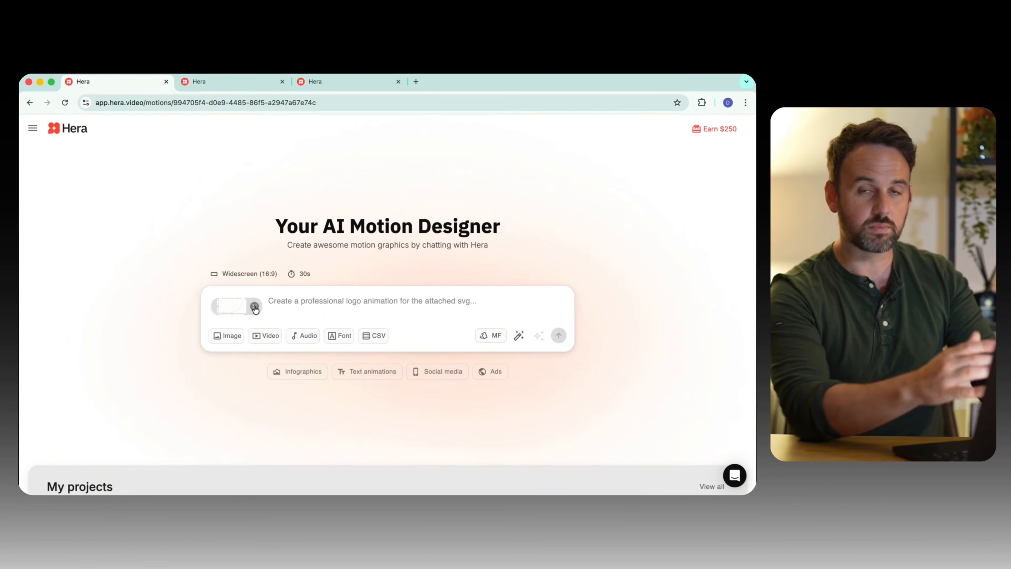
- Enter the prompt "Turn this into an animation, it must be line graph" for the attached chart image
click(301, 308)
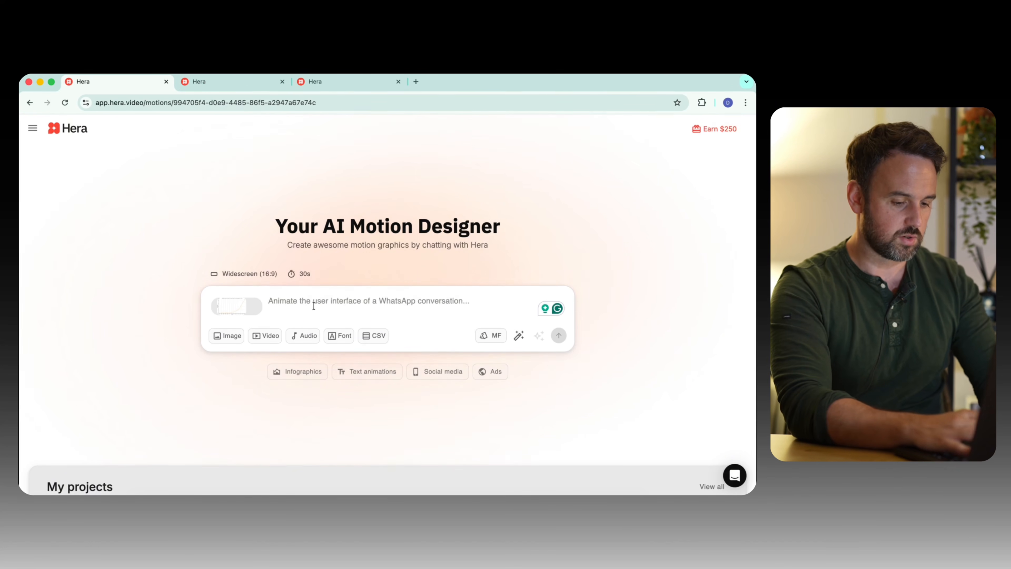
text(Turn this into an animatio)
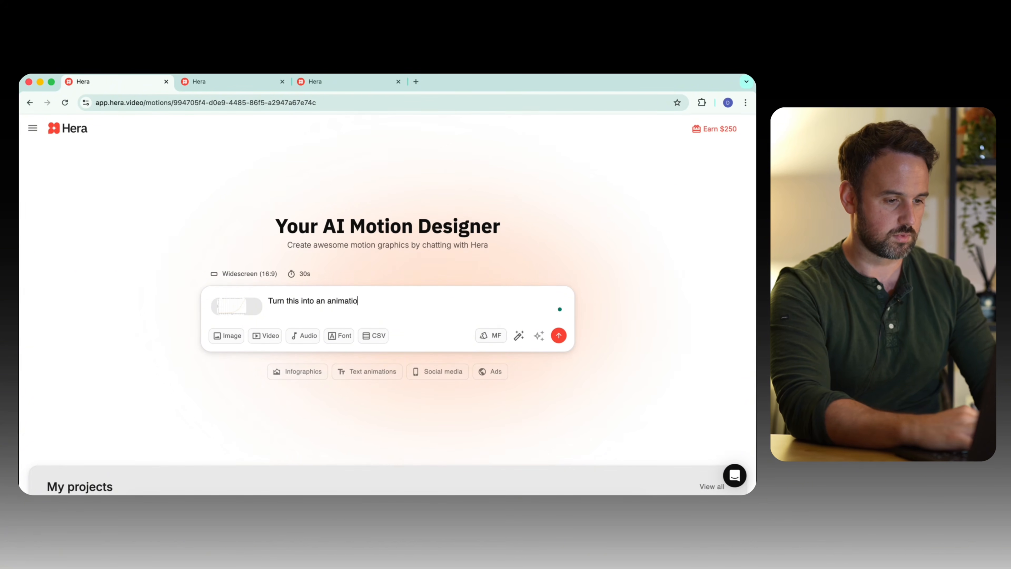
text(n, )
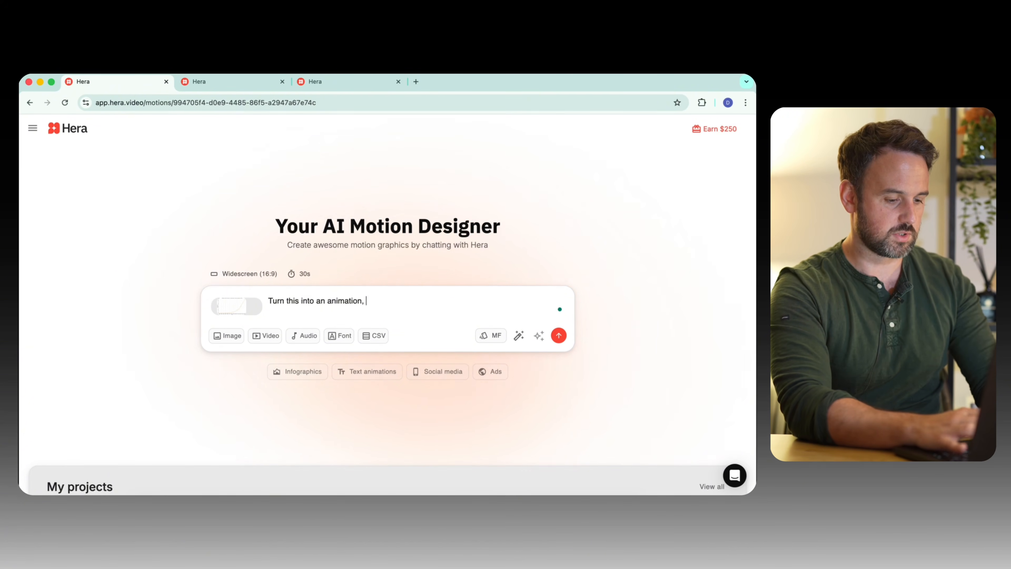
text(it must be line graph)
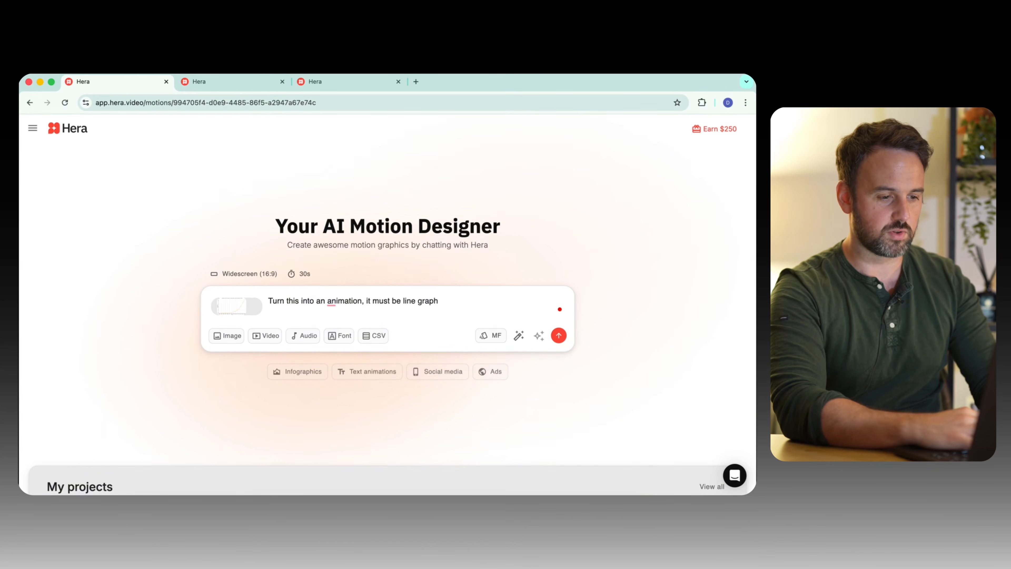
click(344, 302)
click(349, 329)
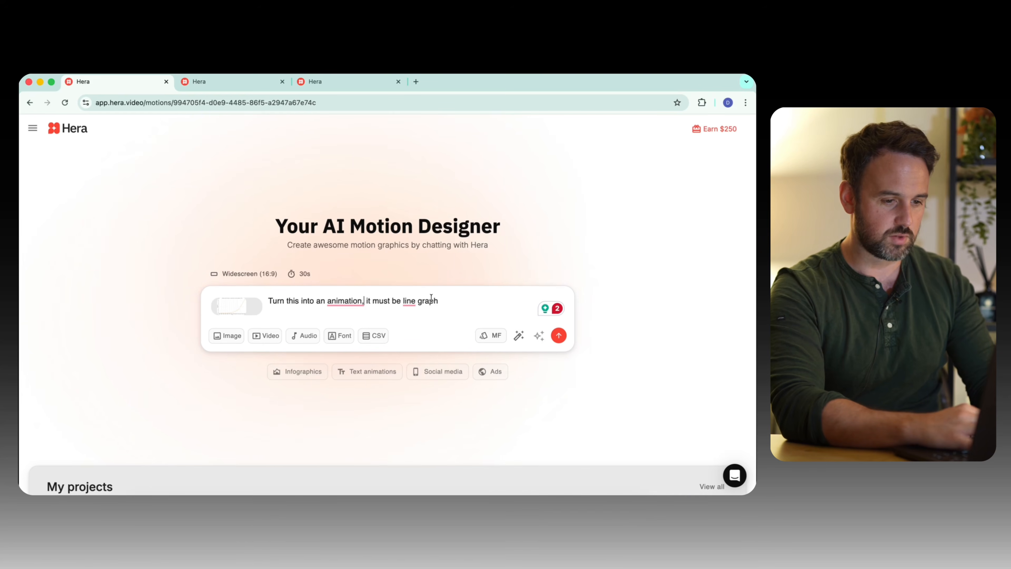
- Check the MF brand kit selection and the good-design option, and submit the prompt to generate the animation
click(494, 335)
click(500, 302)
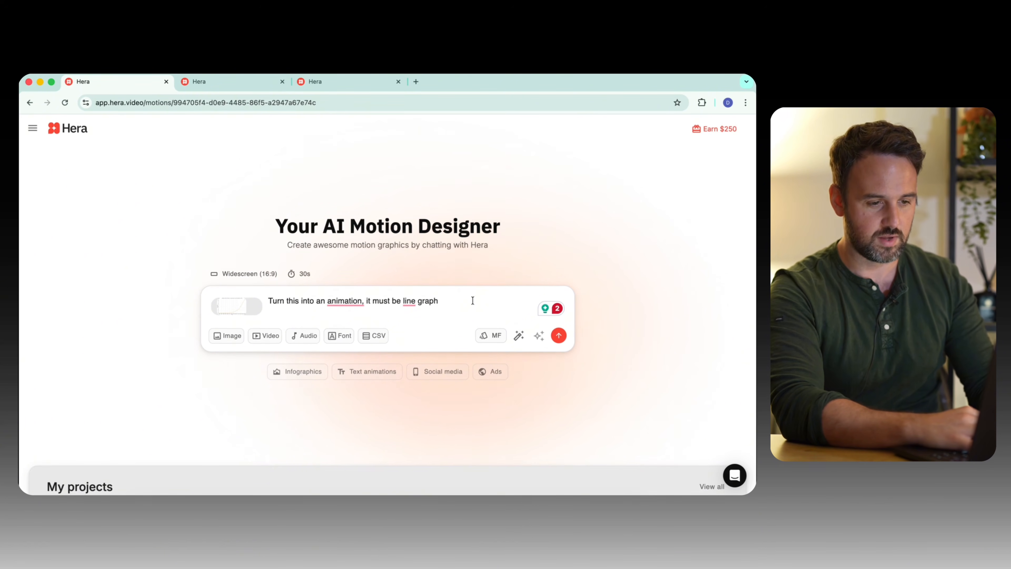
click(522, 337)
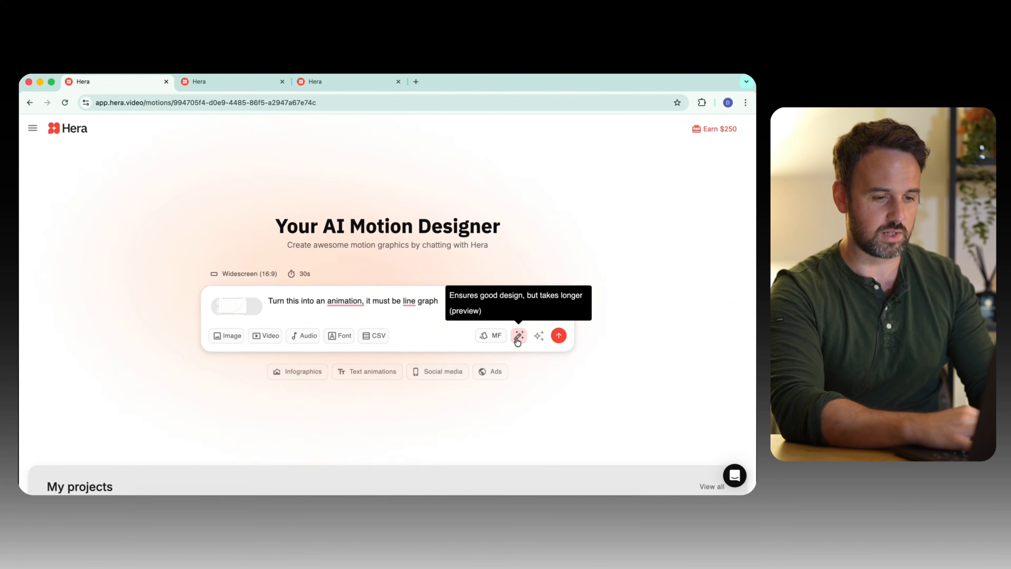
click(559, 336)
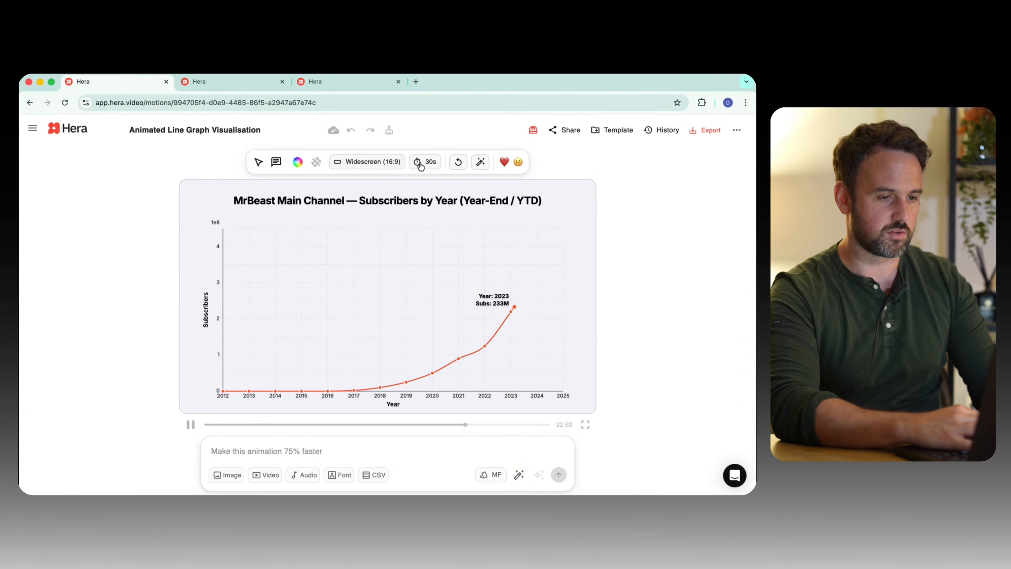
- Set the line graph animation's duration to 15 seconds
click(430, 162)
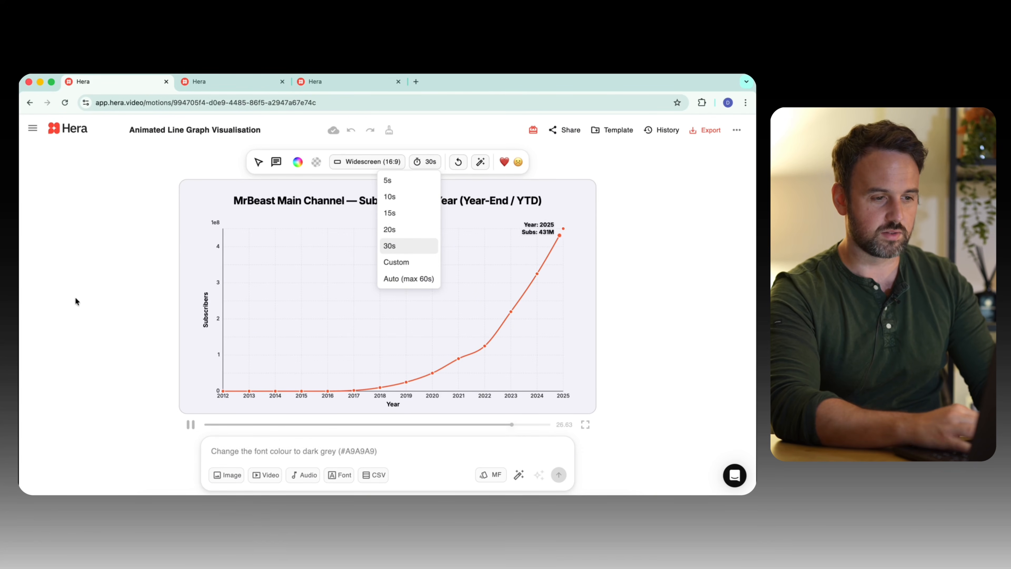
click(396, 215)
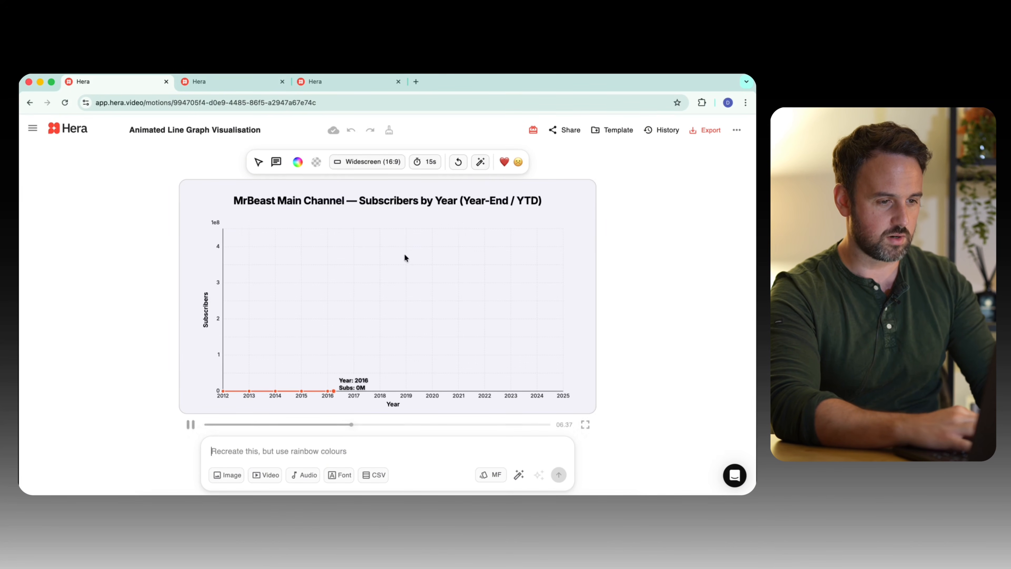
- Set the line graph animation's duration to 5 seconds, pause playback, and scrub close to the end of the timeline
click(432, 163)
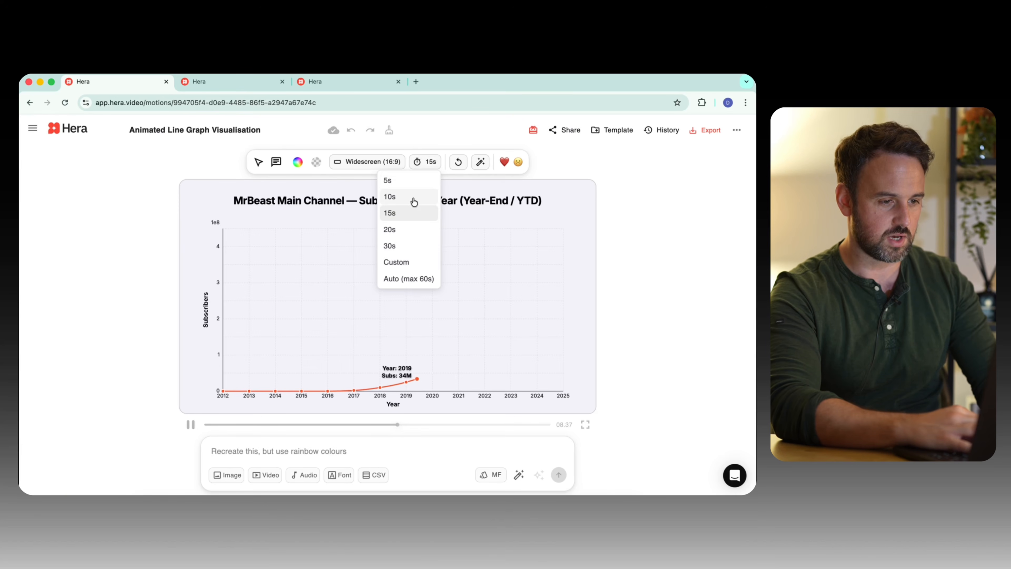
click(416, 182)
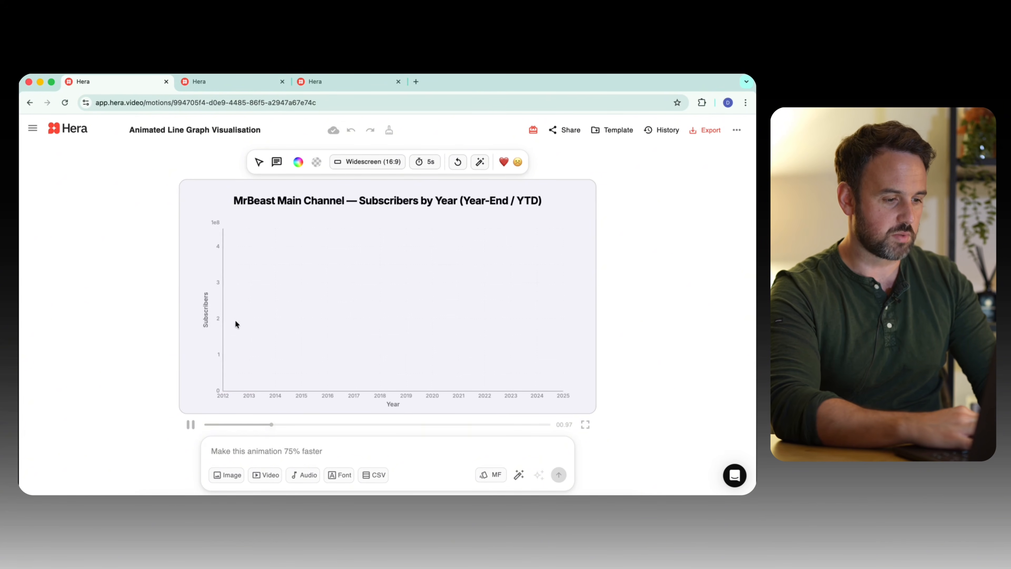
click(191, 425)
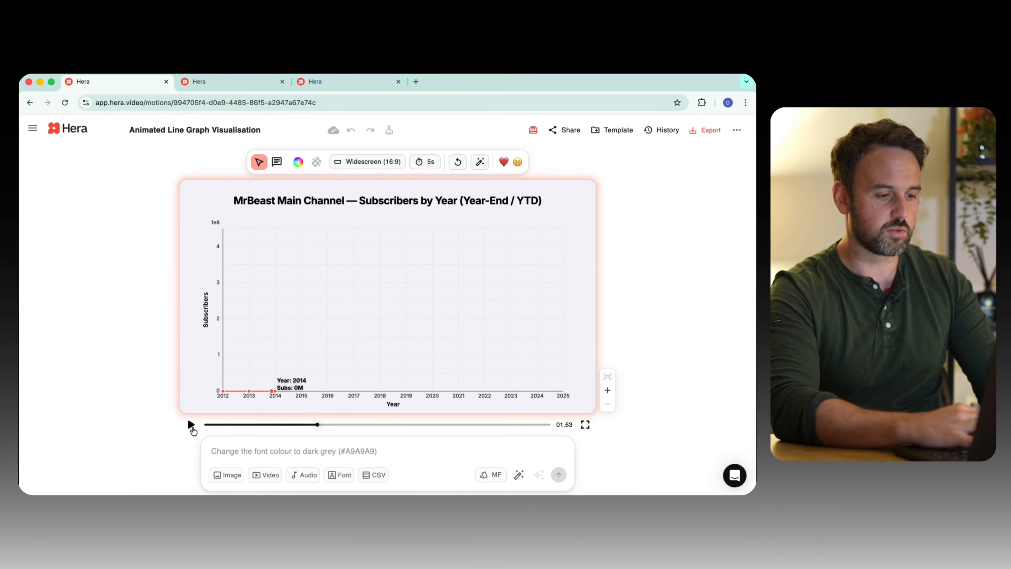
drag(318, 425, 541, 426)
- Try selecting and repositioning the title and the chart on the canvas, and undo the last move
click(555, 234)
double_click(446, 202)
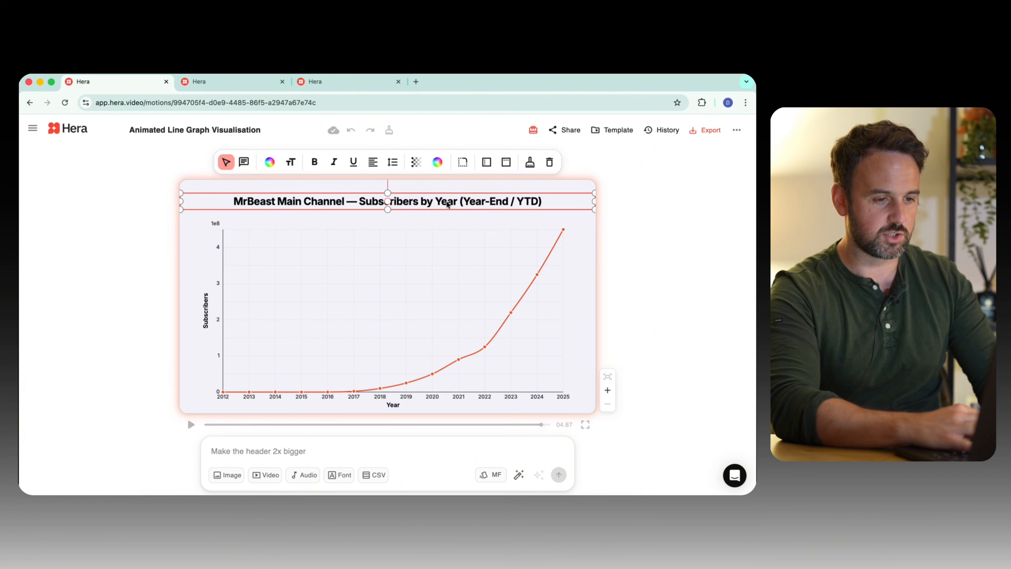
click(393, 203)
click(439, 320)
drag(469, 313, 463, 309)
key(super+z)
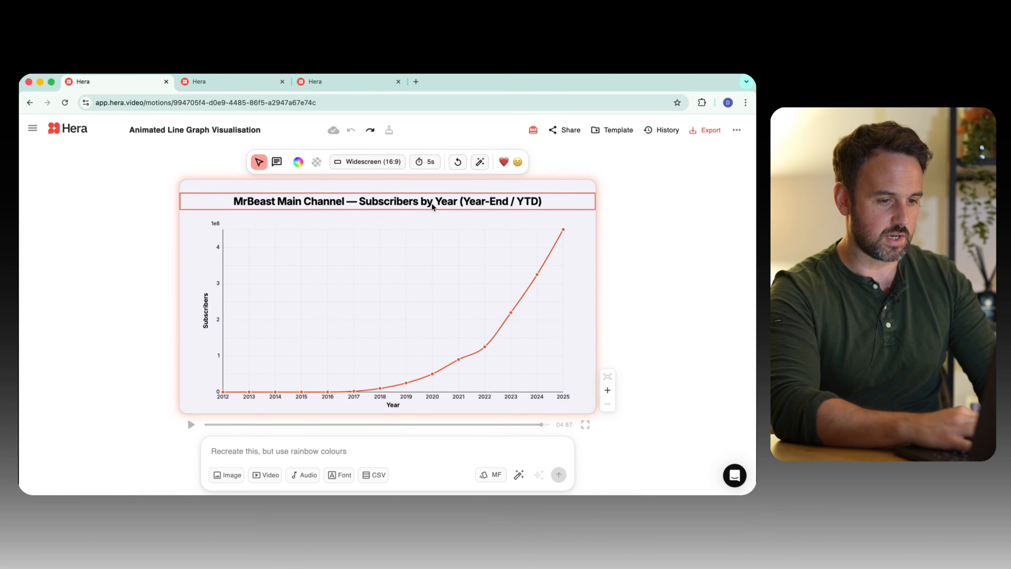
- Select the line chart and add the element-specific change request "give the line a neon glow"
click(520, 296)
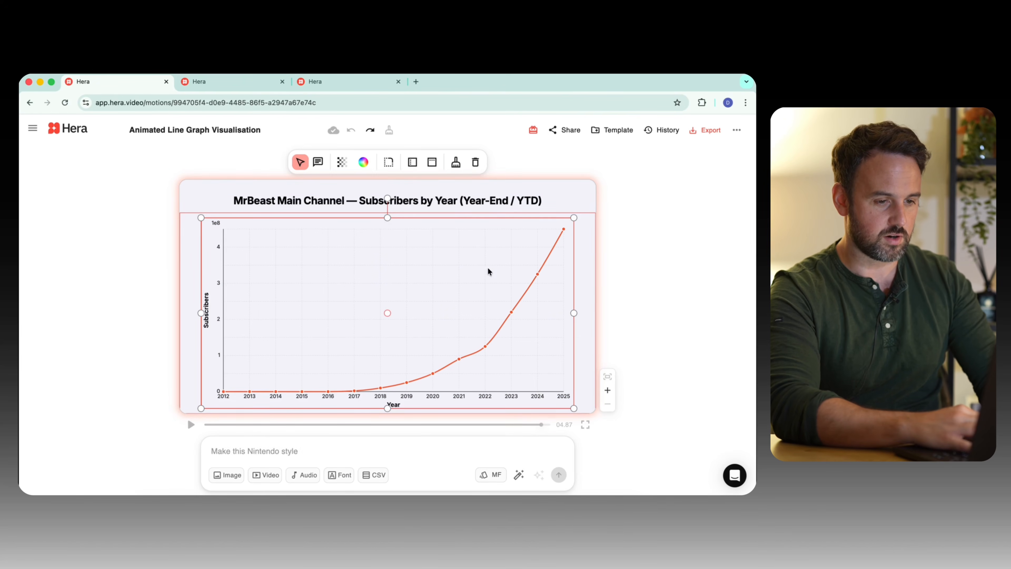
drag(470, 257, 475, 255)
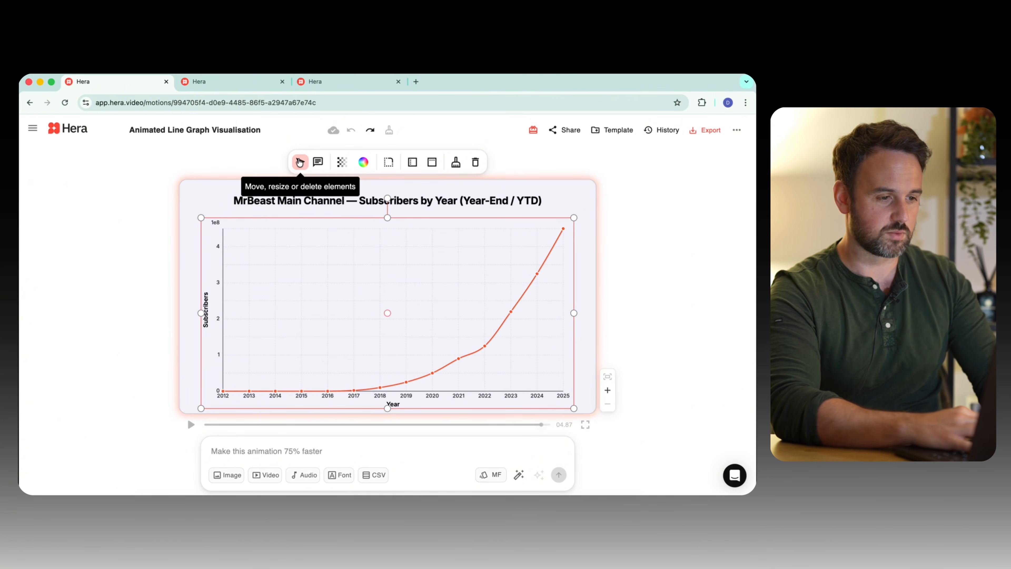
click(318, 162)
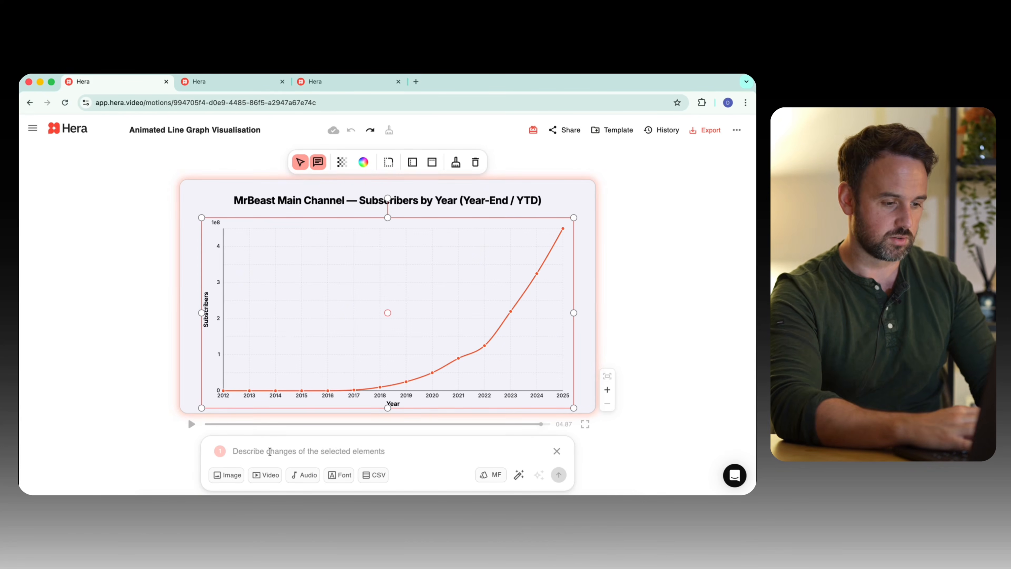
text(give the limne)
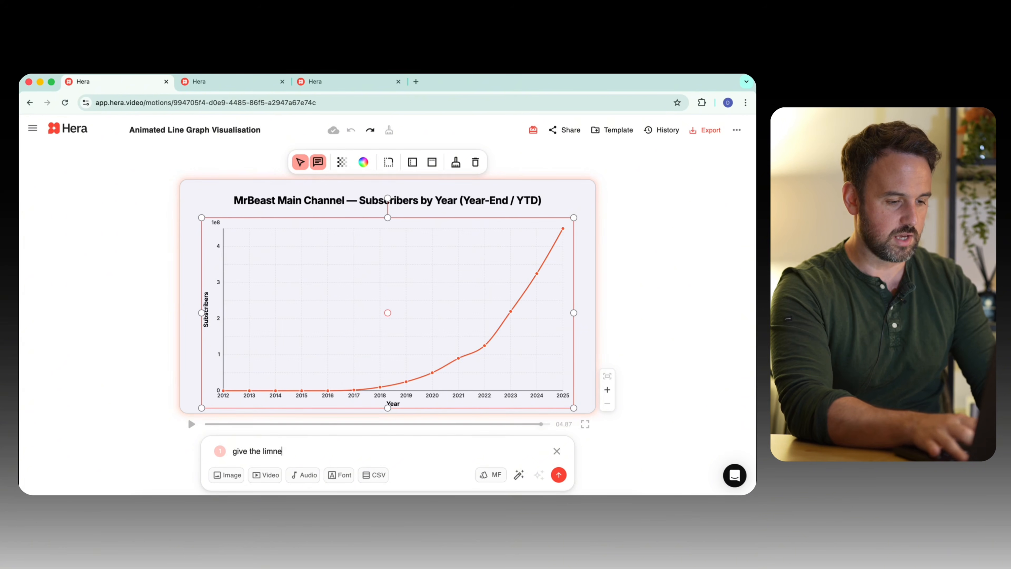
key(BackSpace)
key(BackSpace)
key(BackSpace)
text(ne a neon glow)
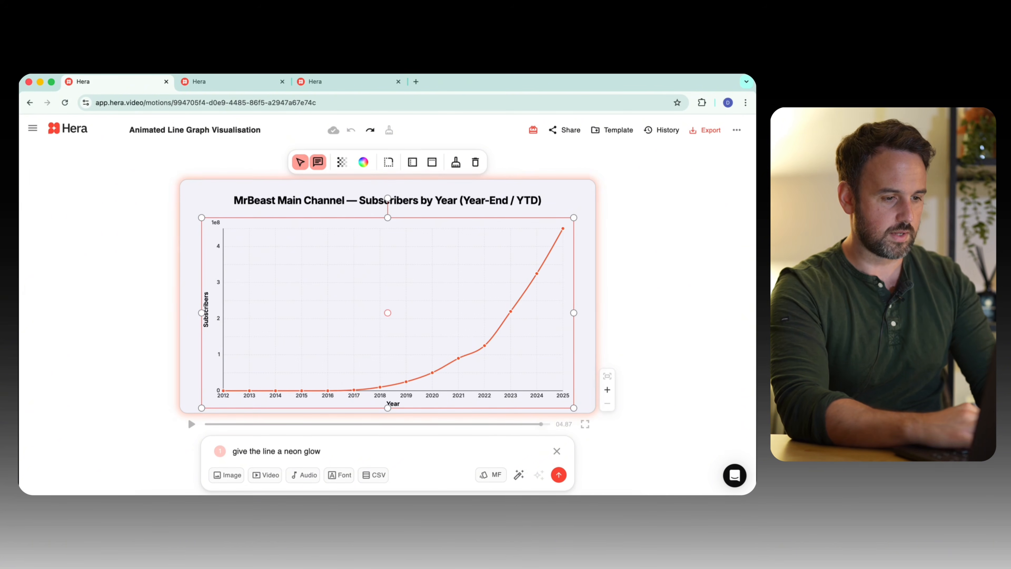
- Add the change request "the scubscribers line should be a sub heading" for the chart title, and submit both changes
click(321, 199)
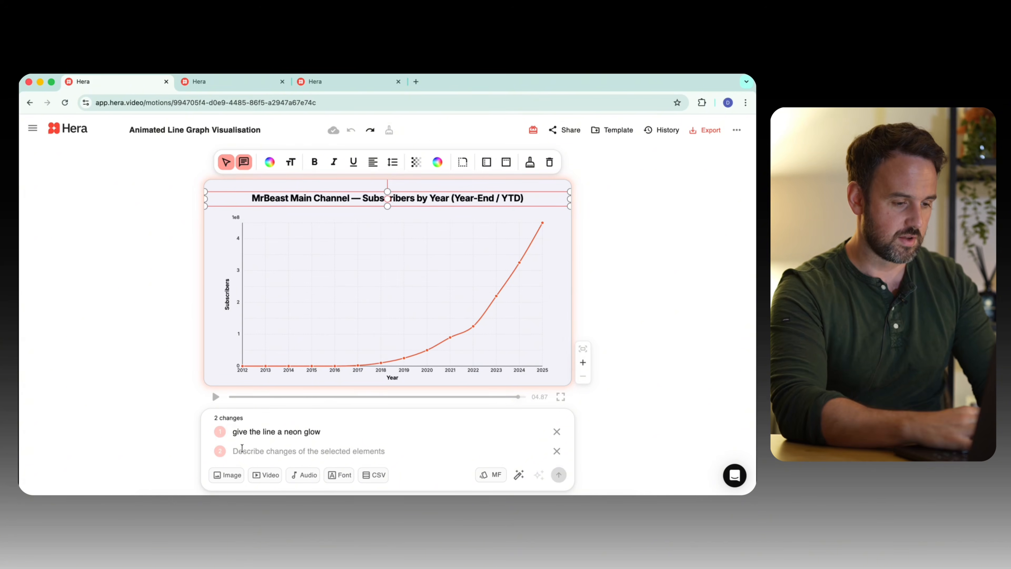
text(the scubscri)
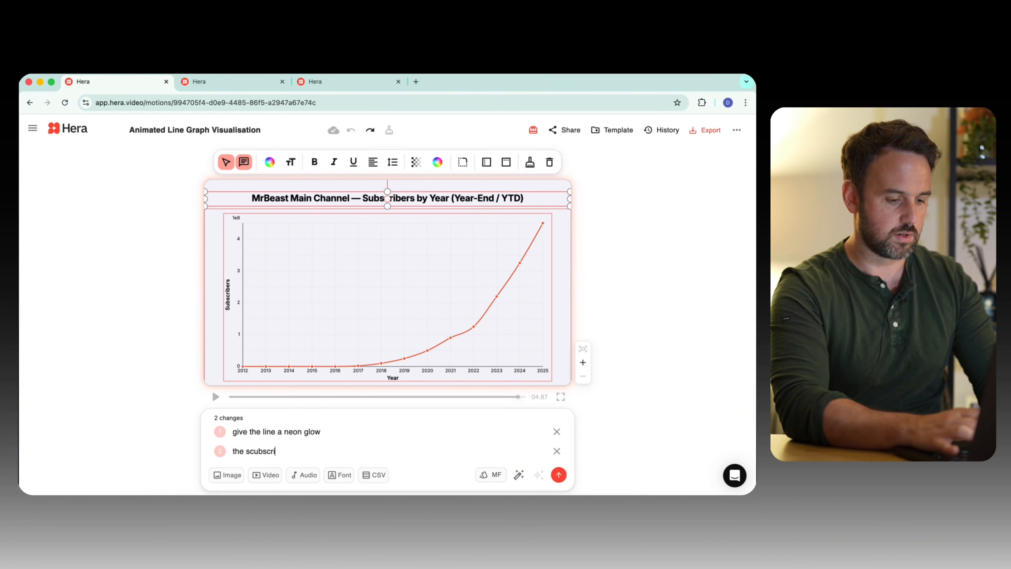
text(bers line )
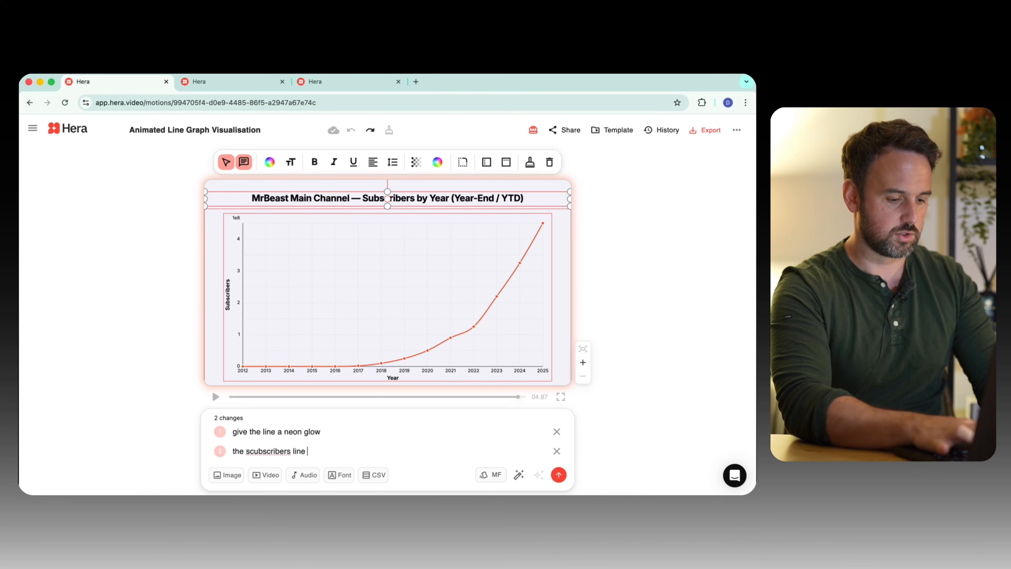
text(should be a )
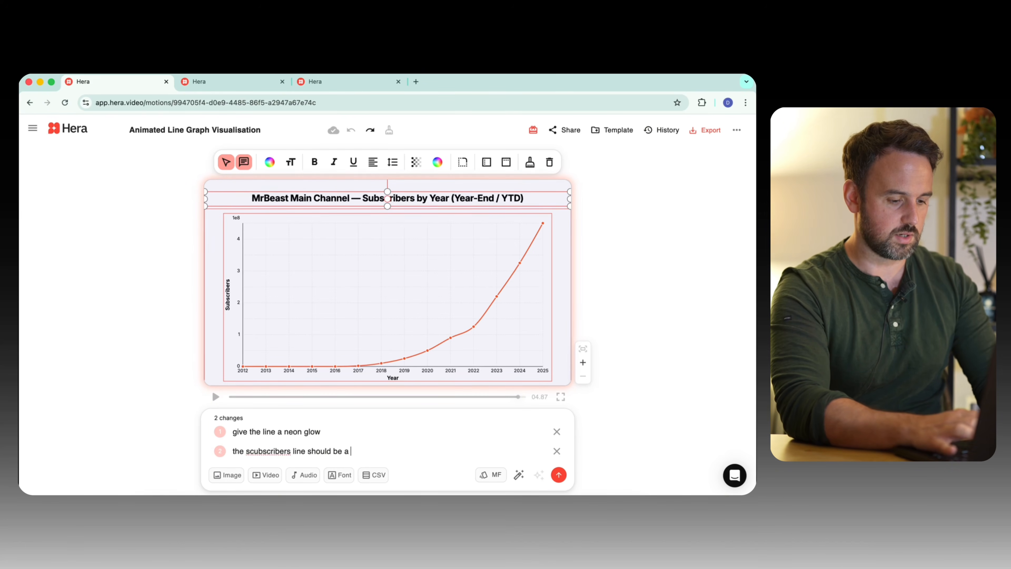
text(sub hea)
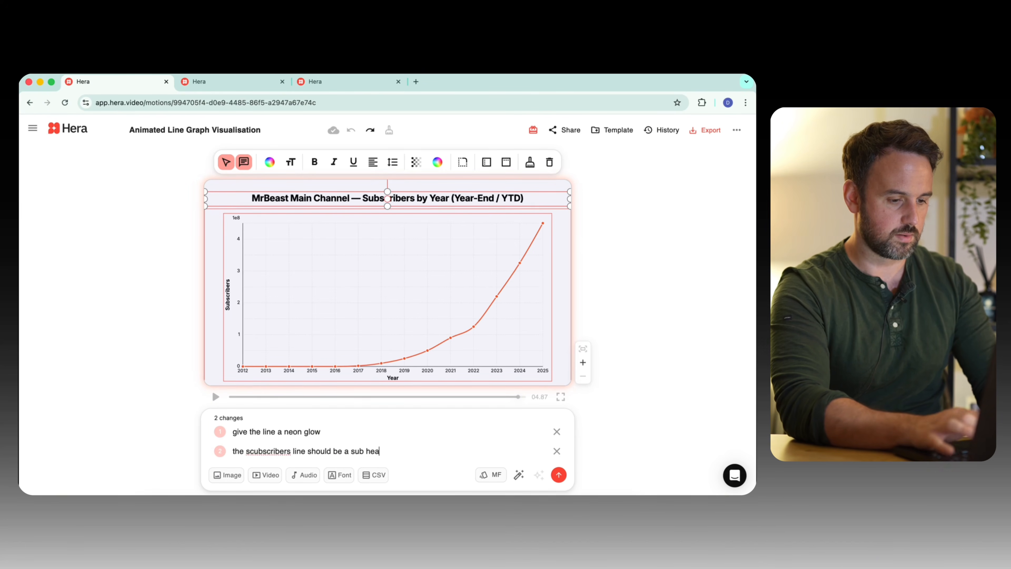
text(ding)
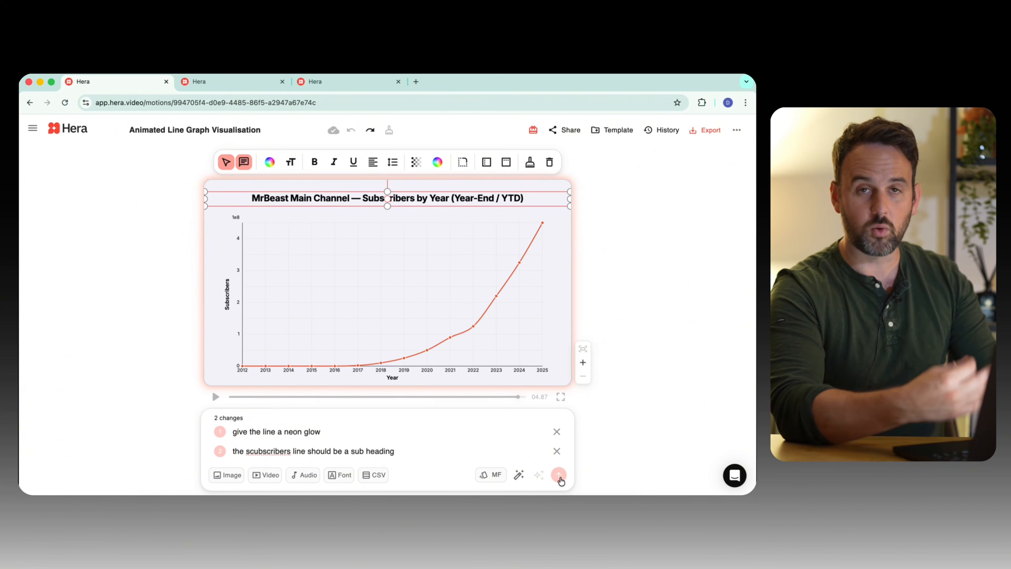
click(560, 476)
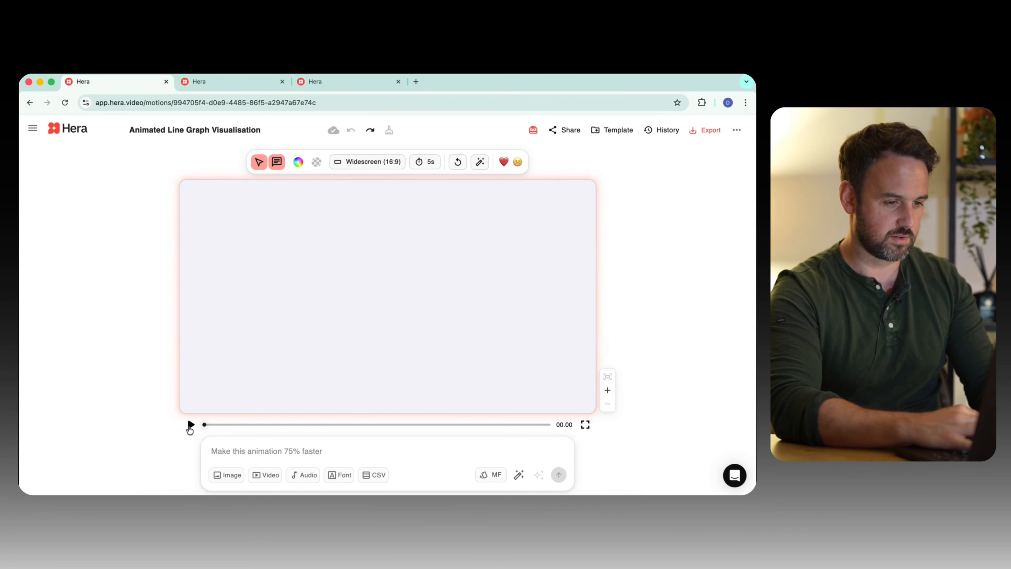
- Play the revised animation, pause it partway, and nudge the chart up and the main title slightly down
click(190, 425)
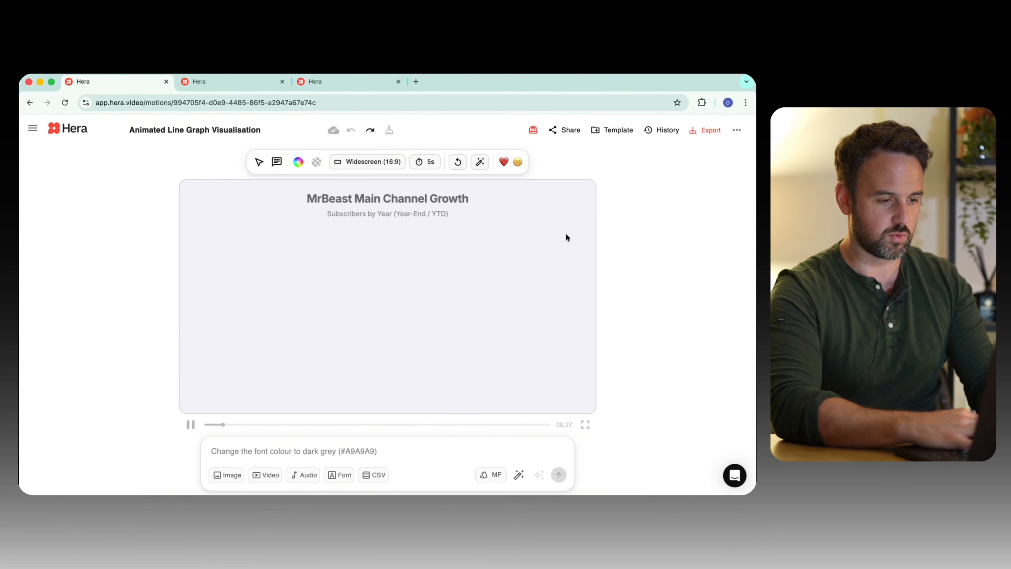
click(190, 430)
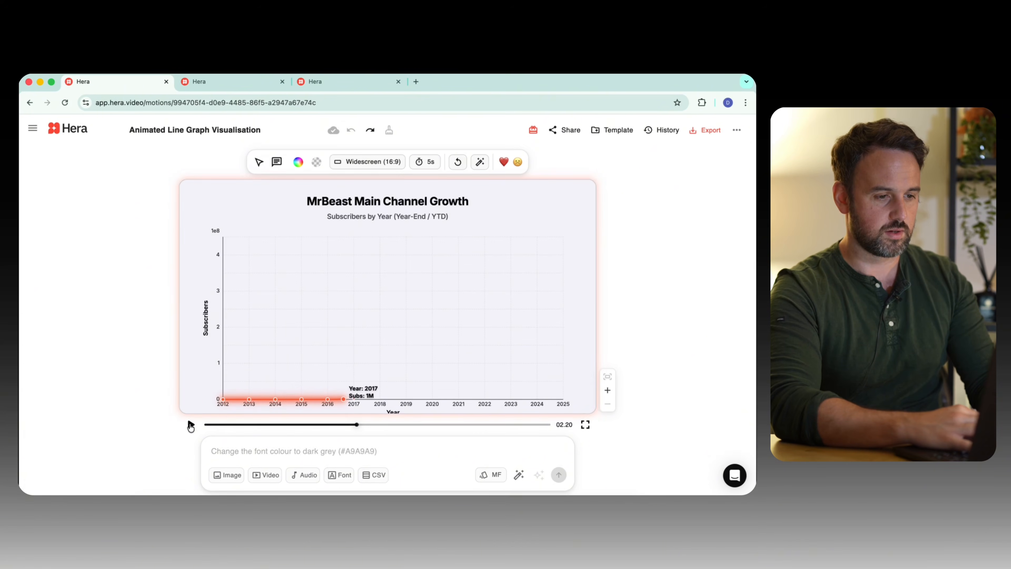
click(367, 307)
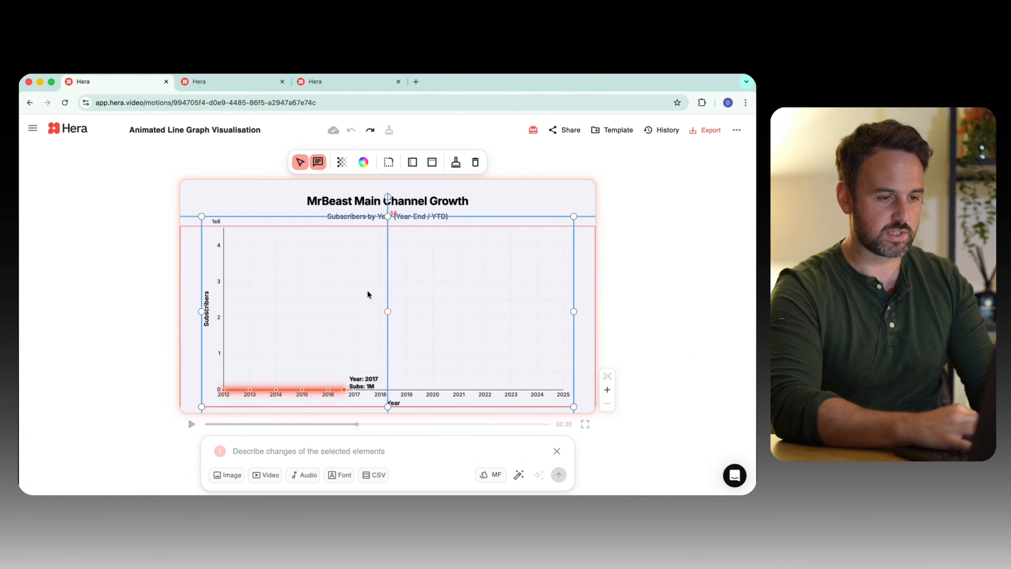
drag(417, 201, 417, 206)
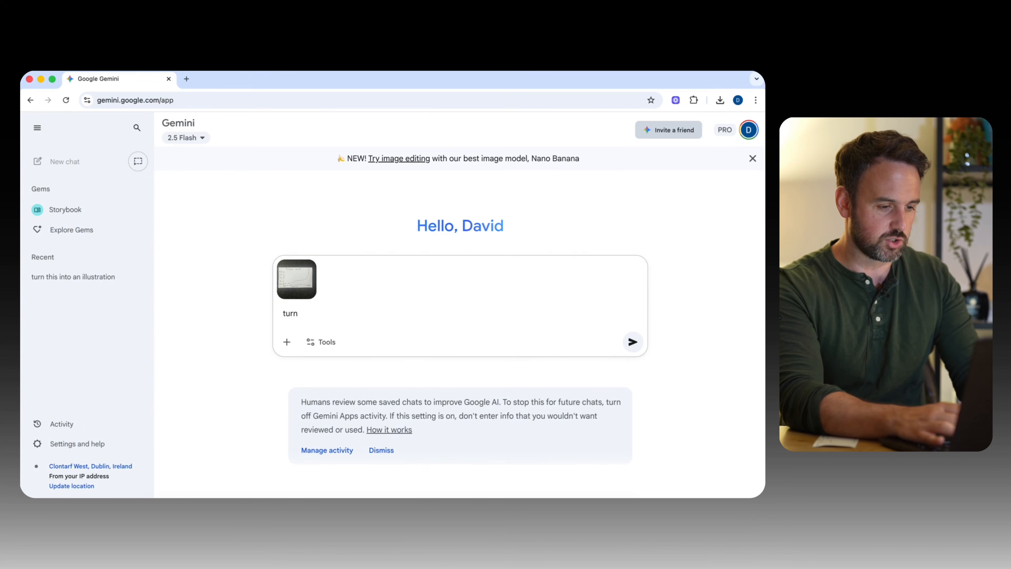
- In Gemini, submit the prompt "turn this into an illustration" for the attached photo of the hand-drawn graph
text(this into )
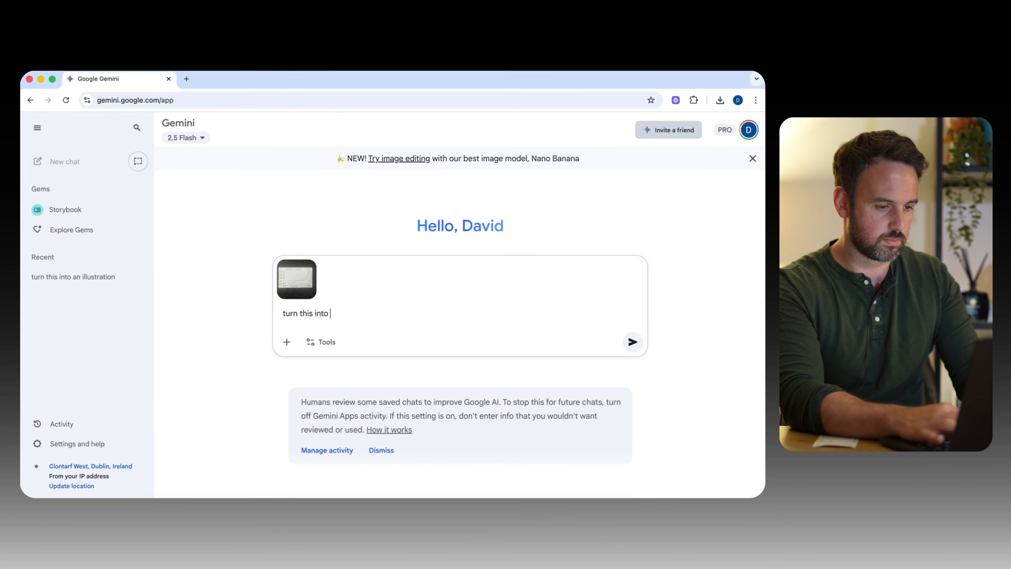
text(an illustration)
key(Return)
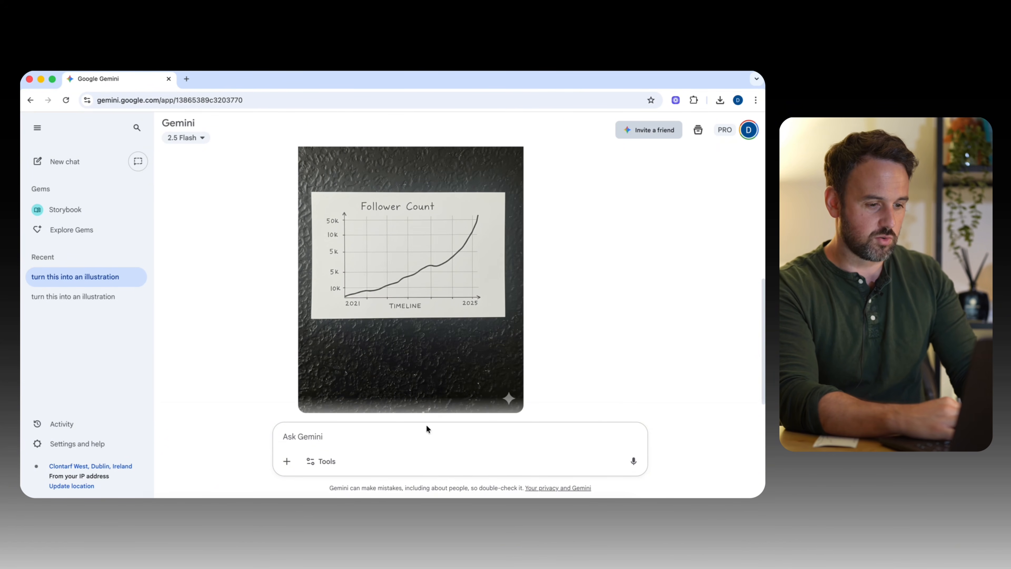
- Save the generated graph illustration to the Downloads folder as "Follower Count"
right_click(467, 288)
click(486, 304)
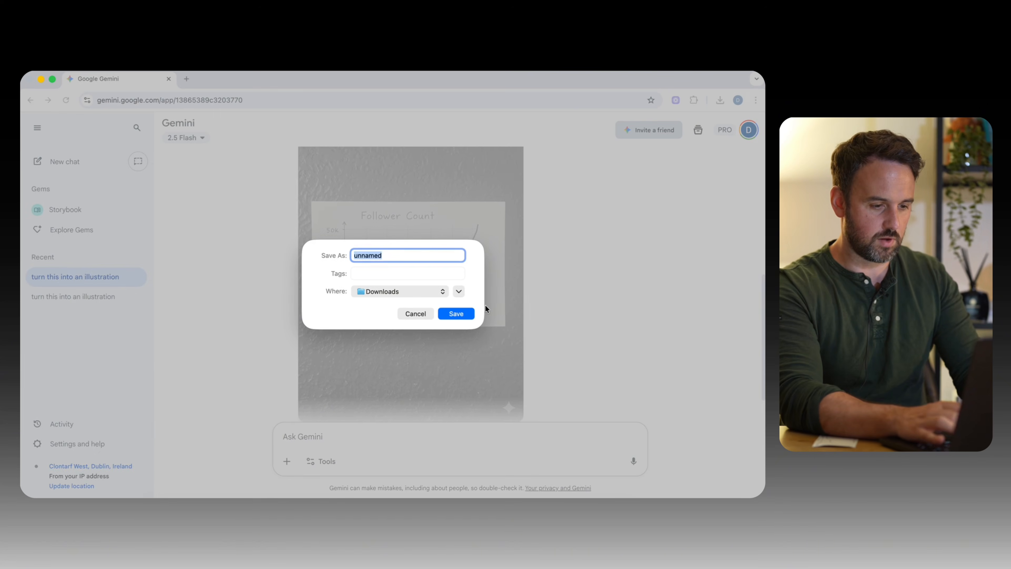
text(Follower Count)
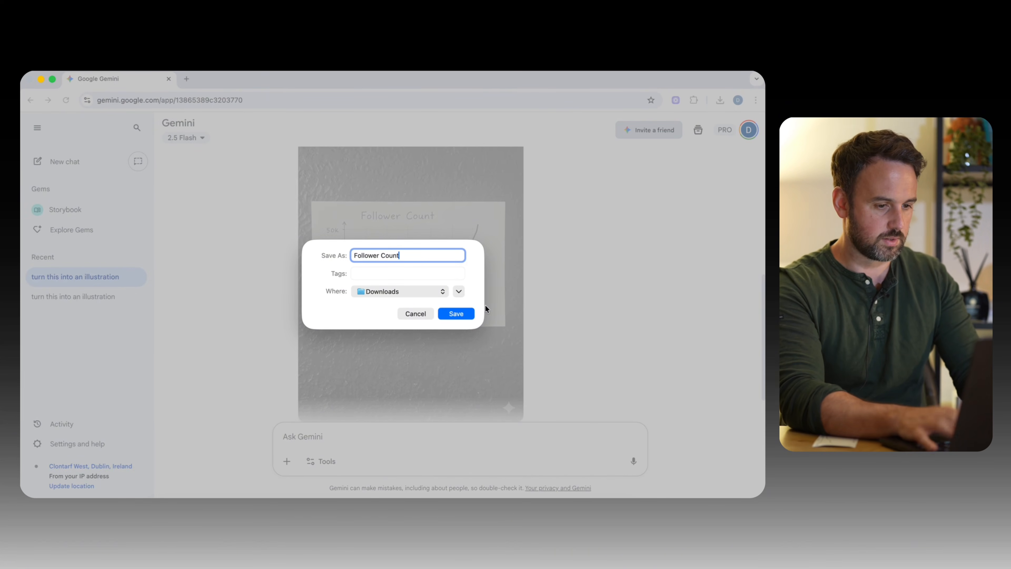
key(Return)
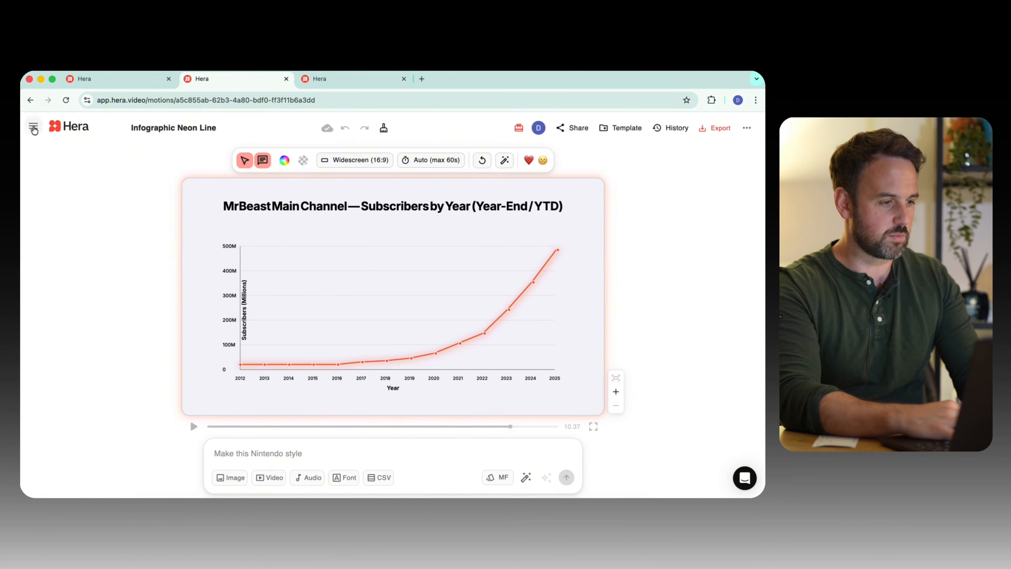
- Switch to Hera, create a new project, and attach the saved Follower Count image to its prompt
click(34, 128)
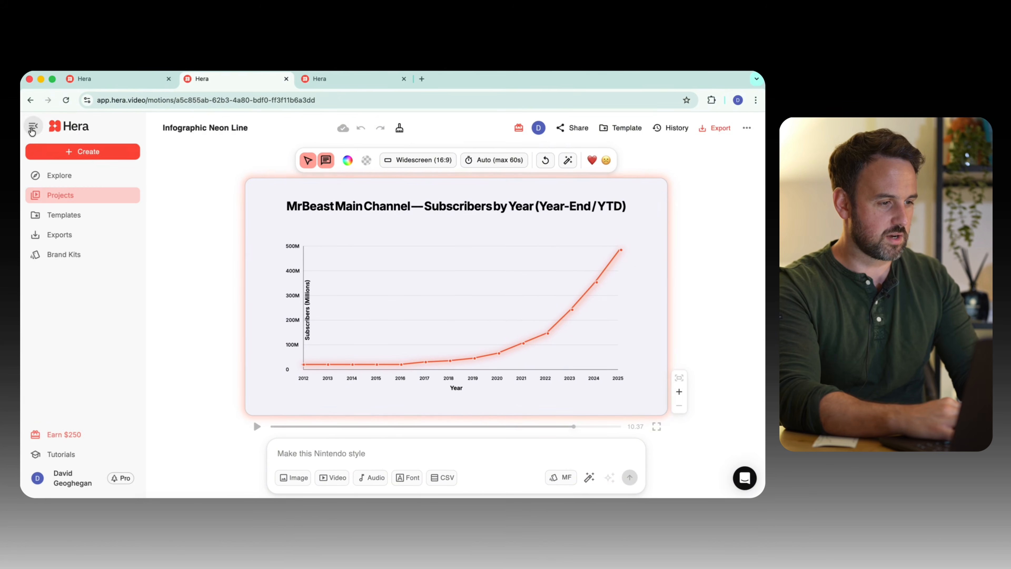
click(83, 154)
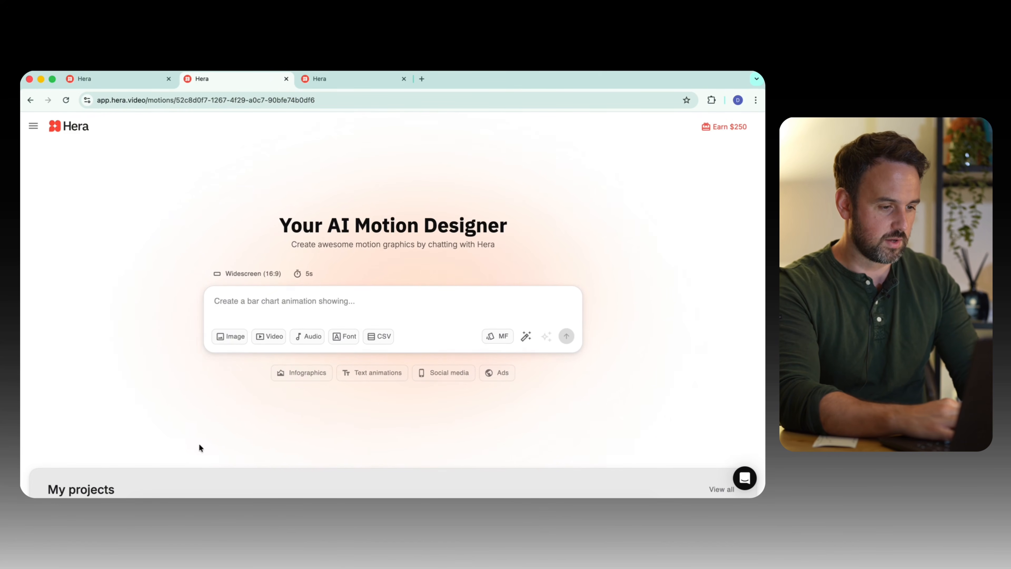
click(231, 337)
key(super+v)
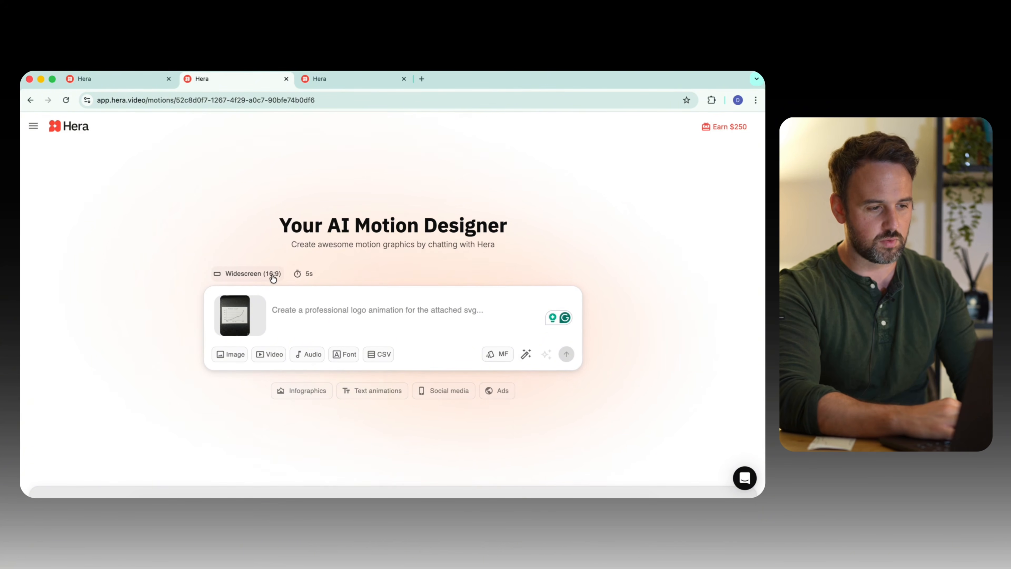
- Keep the new project's Widescreen (16:9) format and set its duration to 15 seconds
click(267, 276)
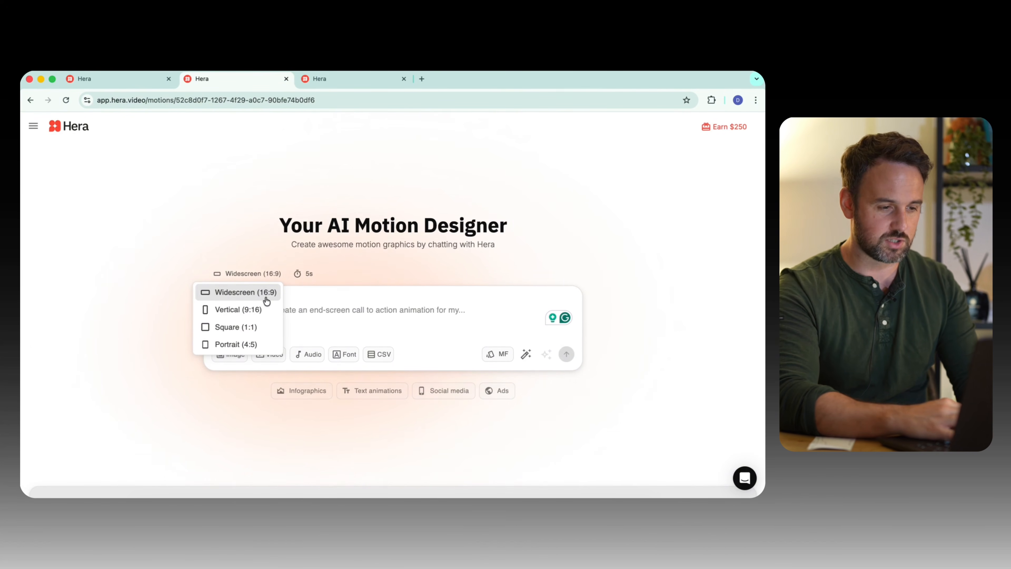
click(309, 273)
click(308, 274)
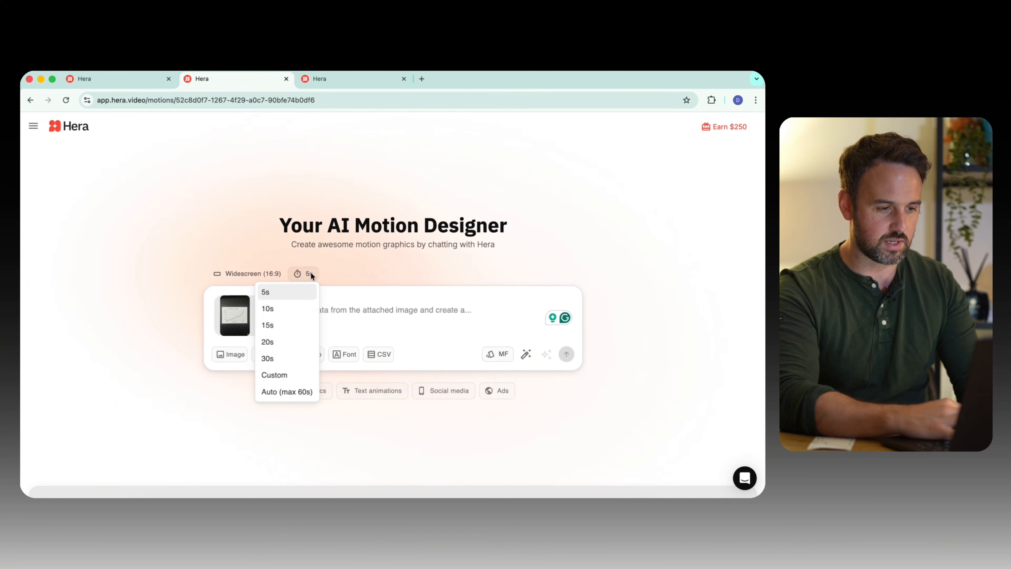
click(281, 325)
click(311, 274)
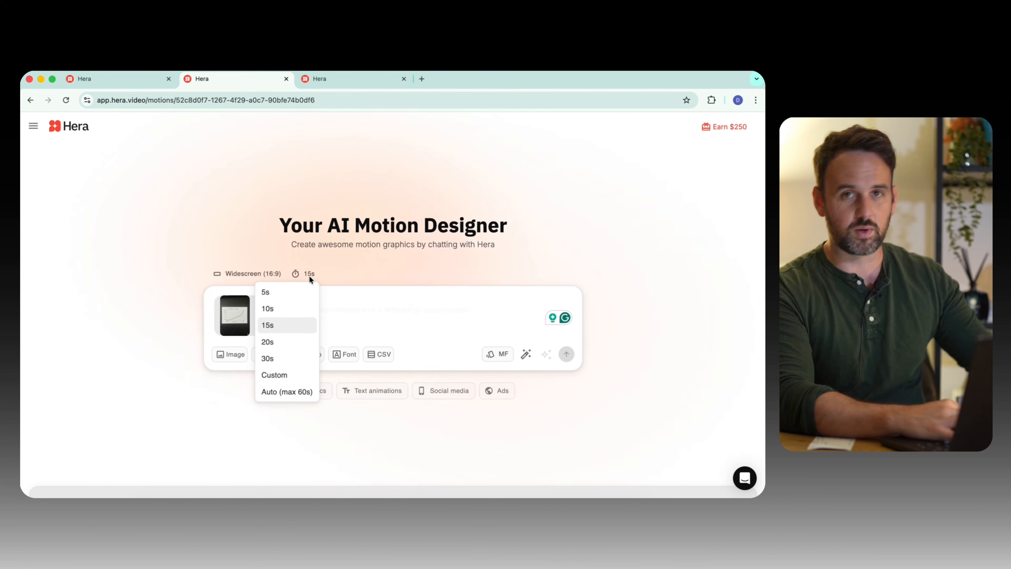
click(336, 310)
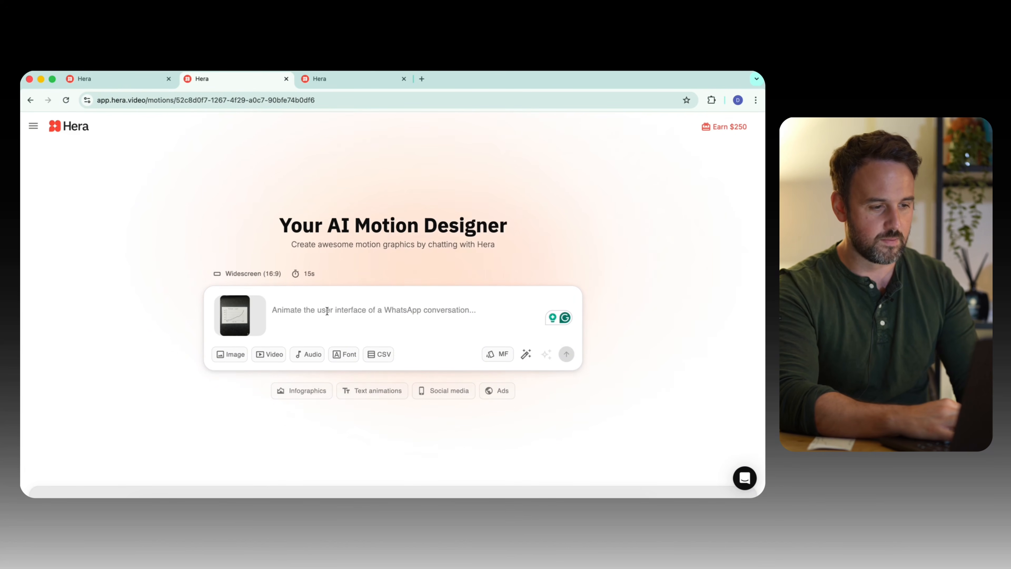
- Keep the MF brand kit, turn on the good-design option, and activate the prompt field for the new project
click(498, 356)
click(499, 356)
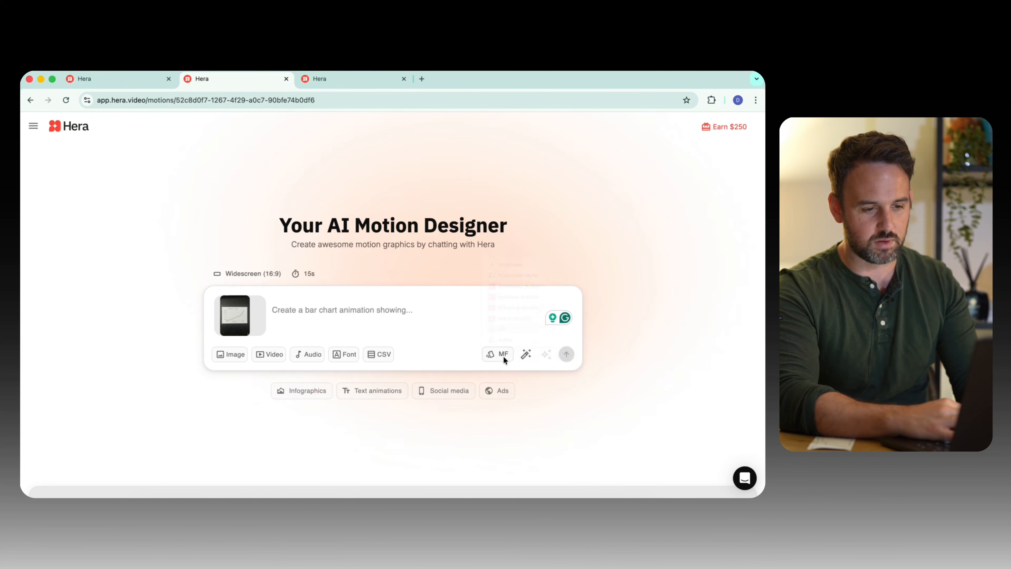
click(526, 357)
click(334, 310)
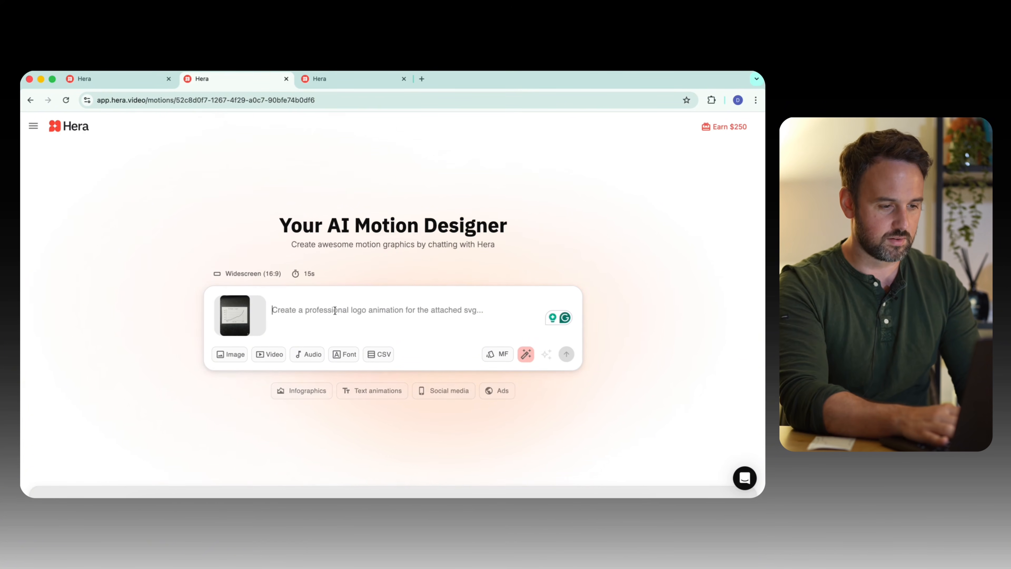
- Prompt for a professional line graph animation based on the reference image, correct the flagged word "profession", and generate it
text(c)
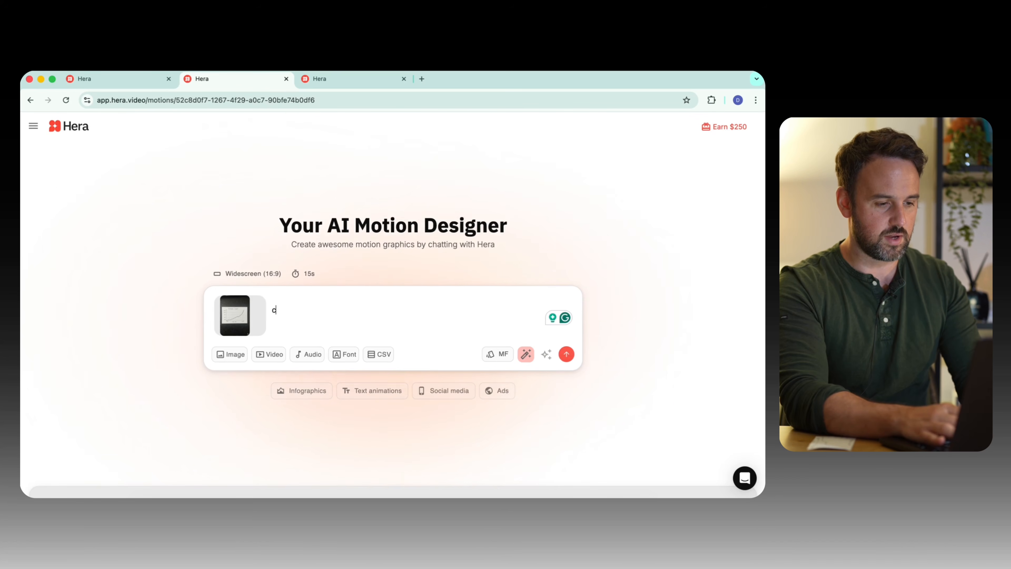
text(reate a profession )
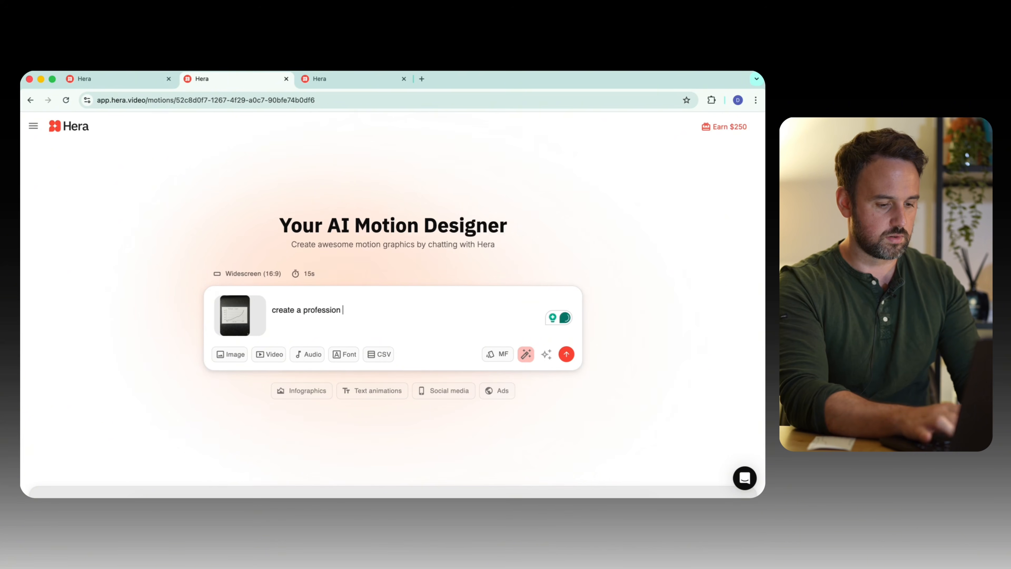
text(line graph)
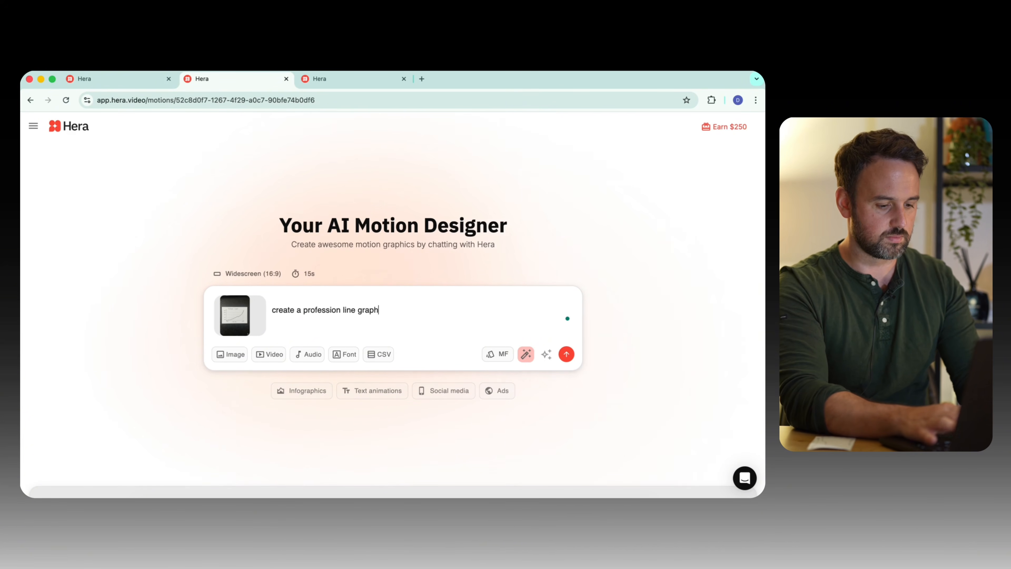
text( animation based on the)
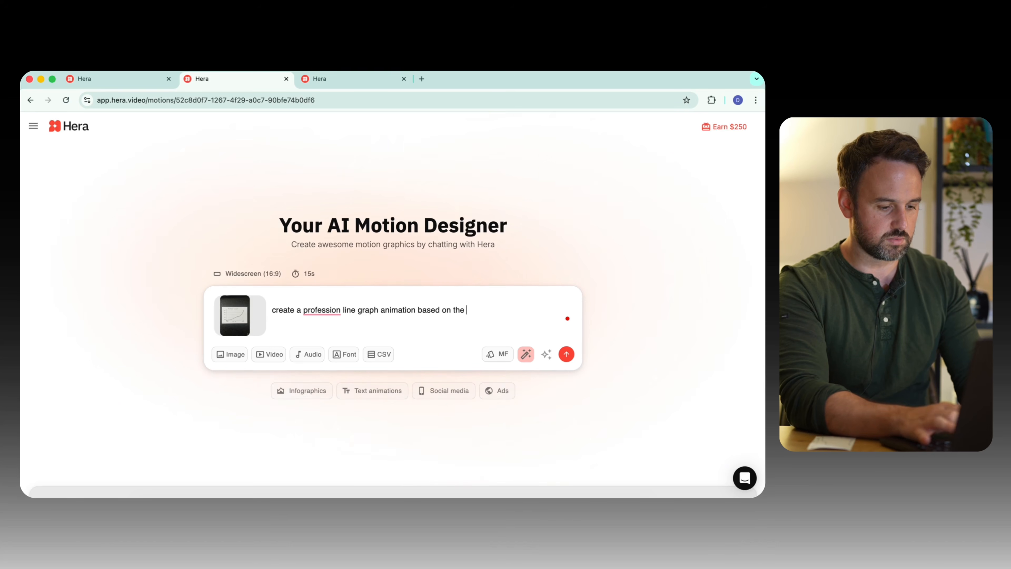
text( reference image)
mouse_move(322, 310)
click(329, 339)
key(Return)
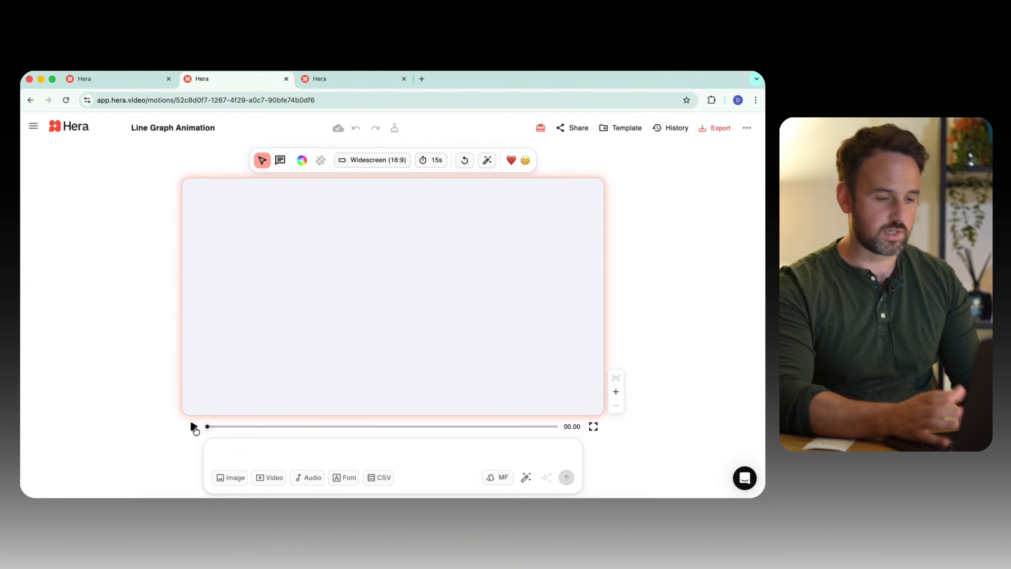
- Play the generated Follower Count animation and change its format to Square (1:1)
click(194, 427)
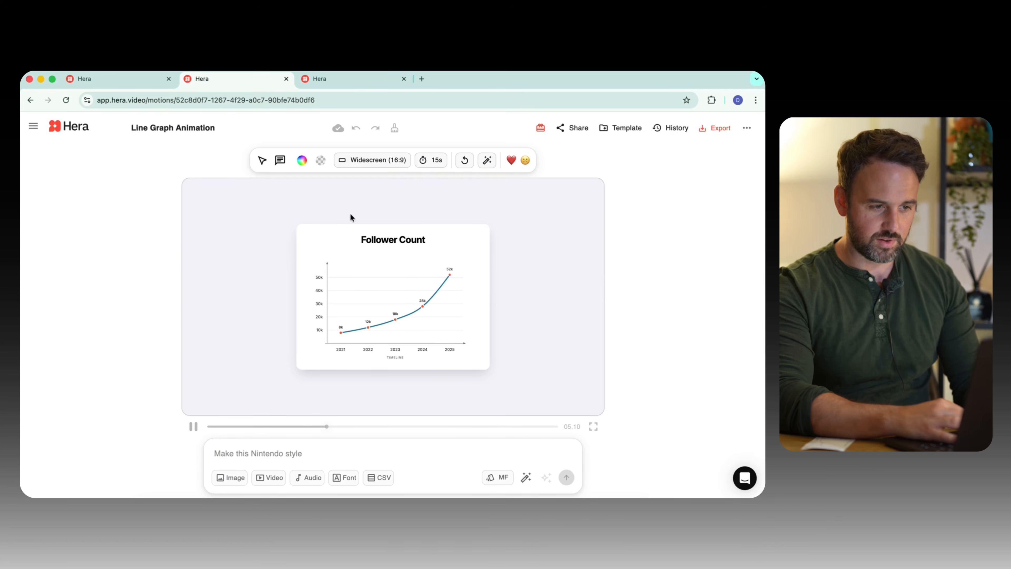
click(376, 161)
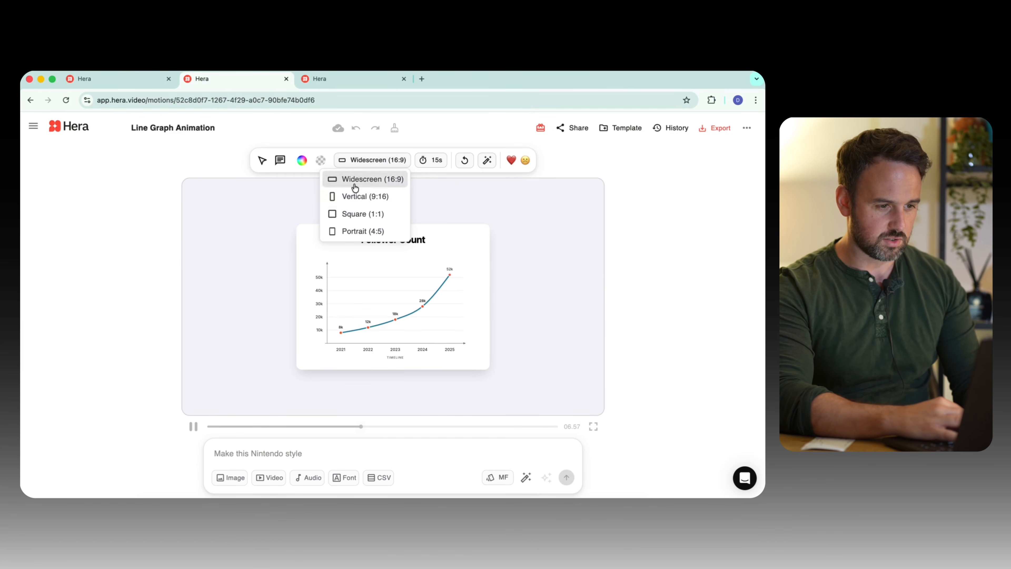
click(361, 216)
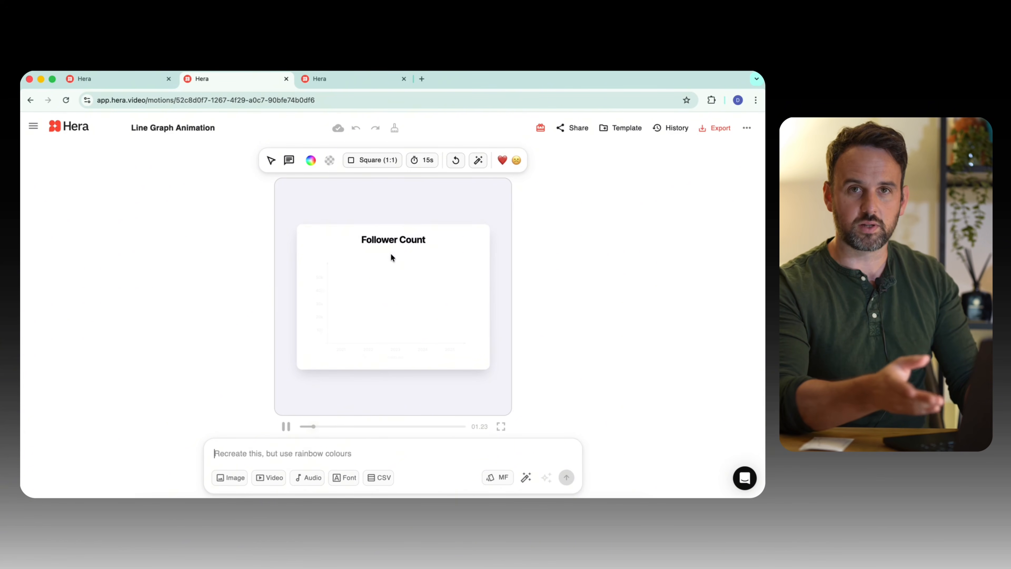
click(387, 258)
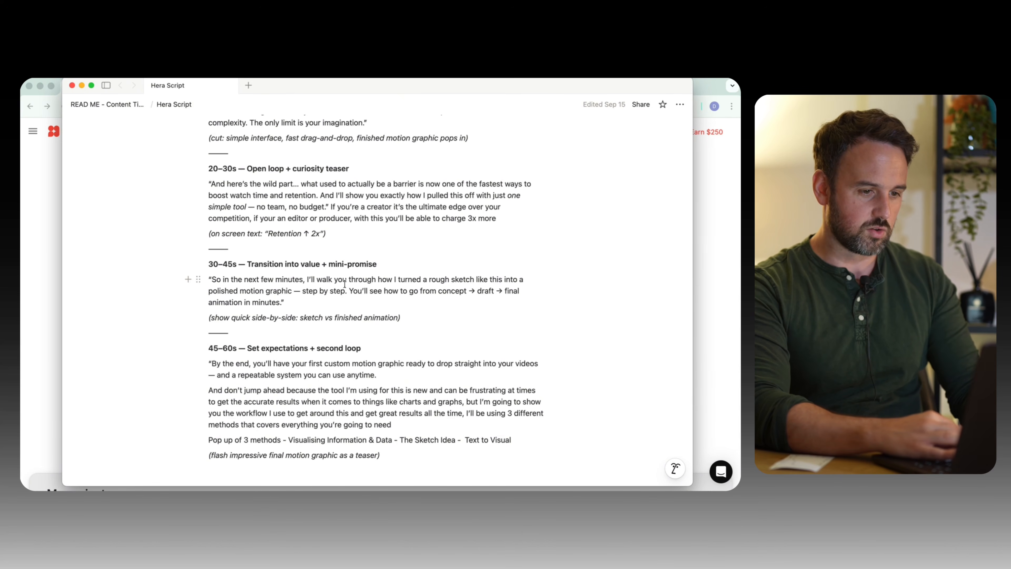
- Copy the 30–45s spoken passage from the Hera Script document into a new Hera project's prompt, without its closing quotation mark
drag(365, 291, 481, 299)
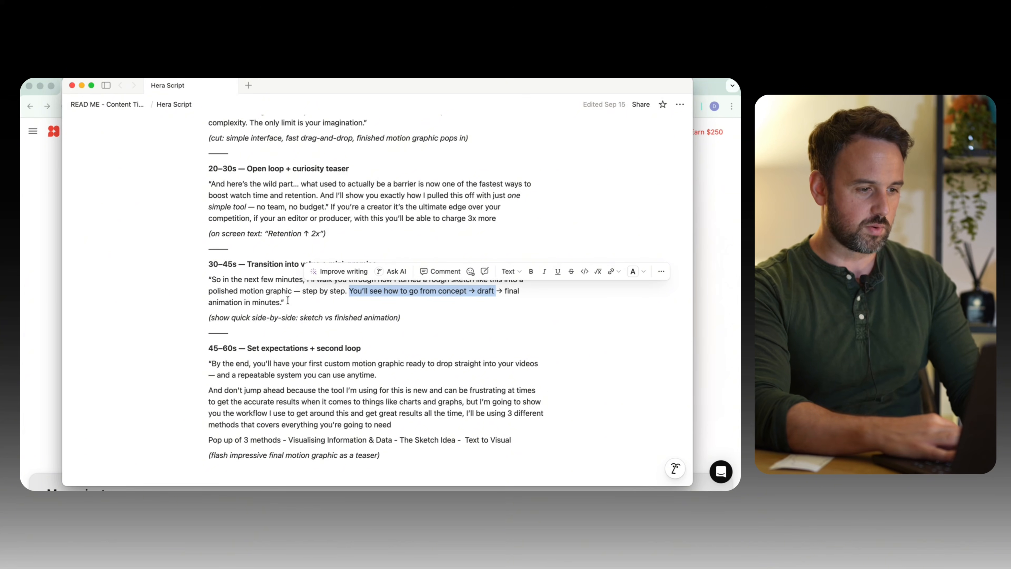
drag(280, 300, 212, 279)
key(super+c)
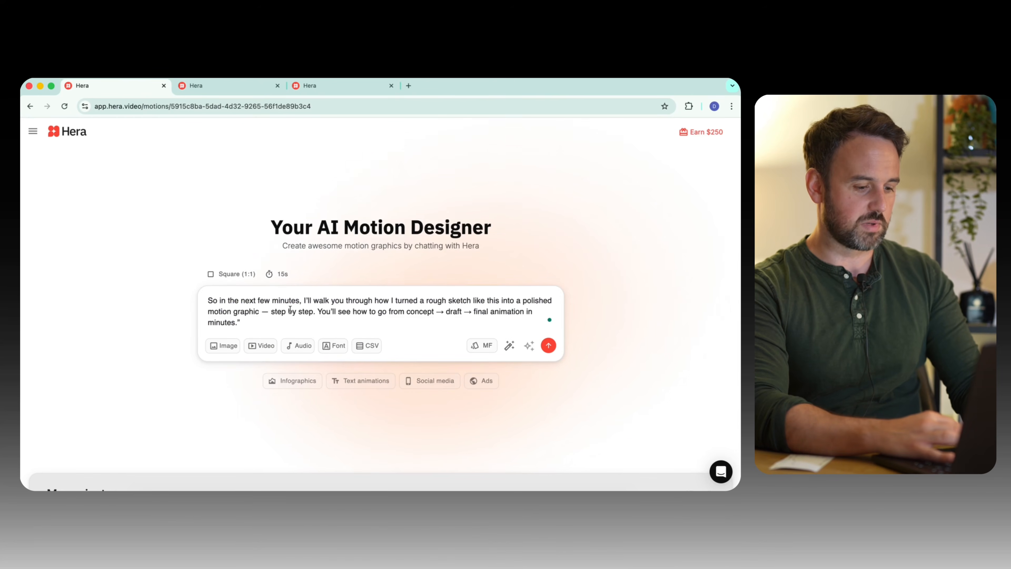
key(super+a)
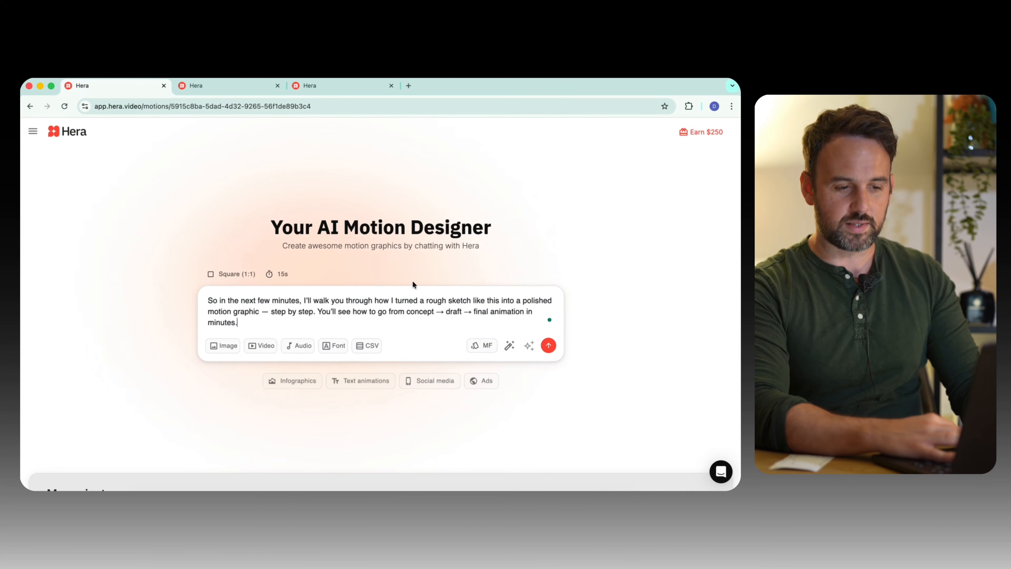
- Turn on the good-design option and introduce the pasted passage with "Create a visual representation of the following", enclosing it in quotation marks
click(511, 346)
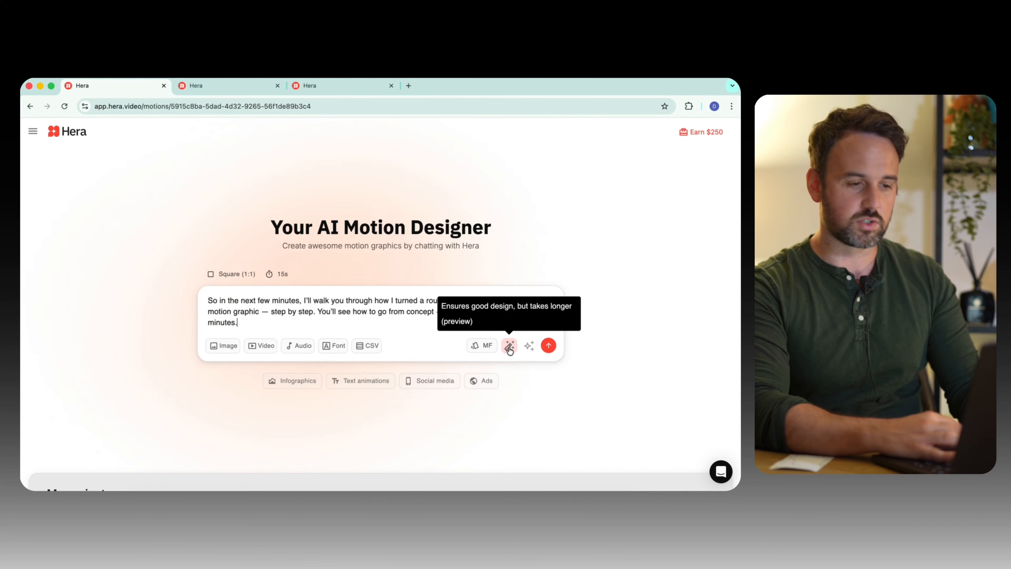
triple_click(320, 300)
key(Left)
text(Create)
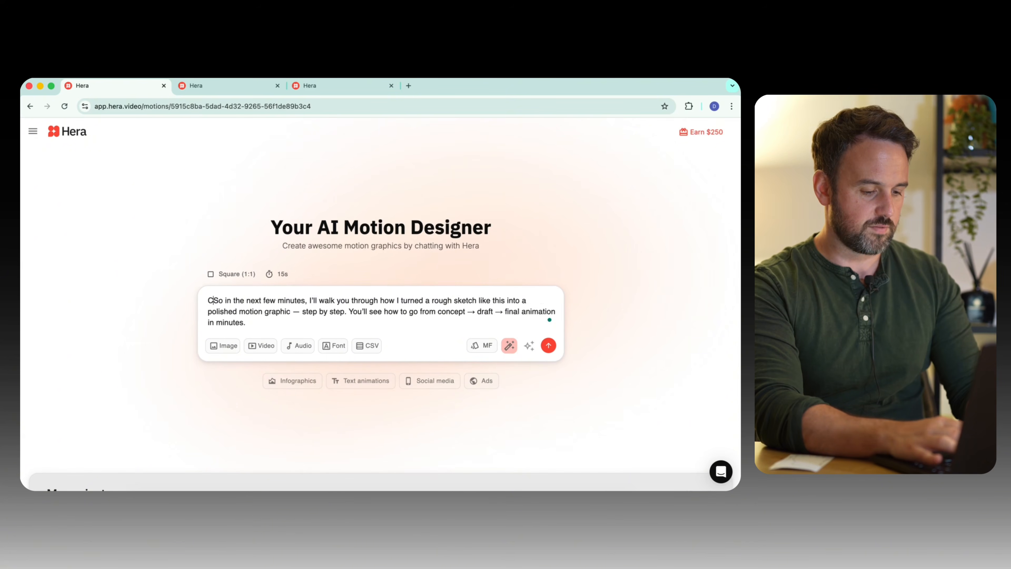
text( a visu)
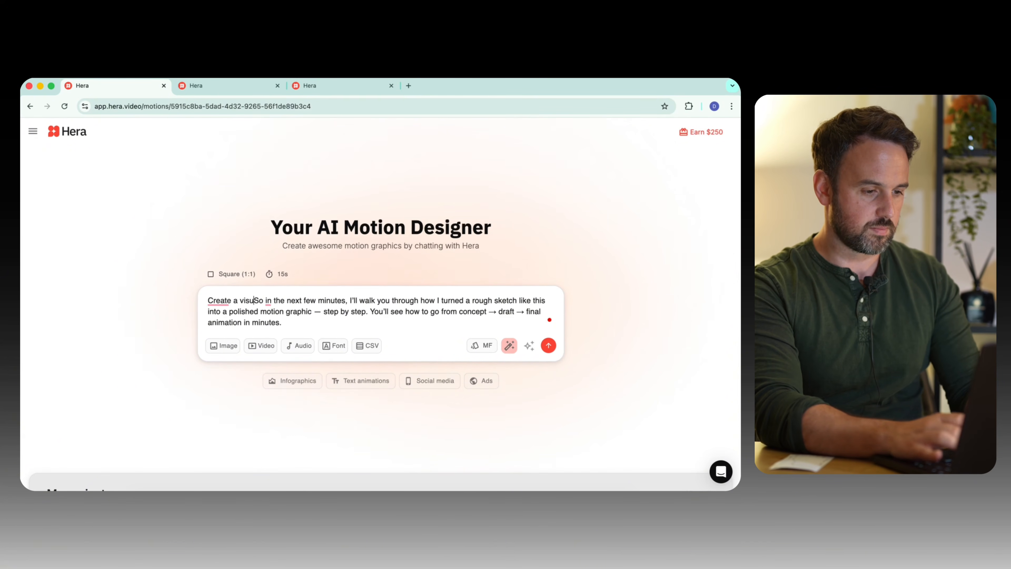
text(al represe)
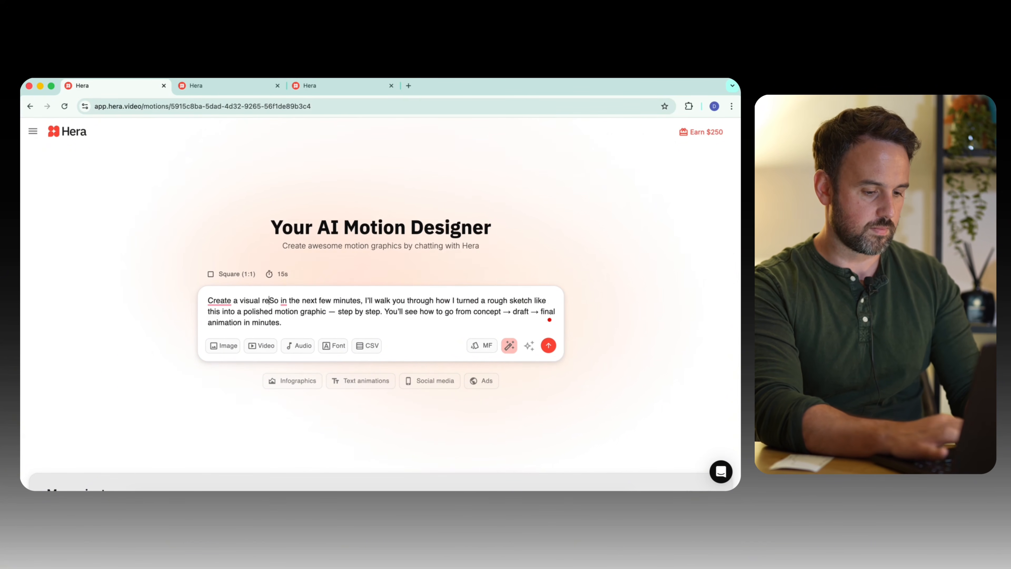
text(of the following ")
key(super+a)
key(Right)
text(")
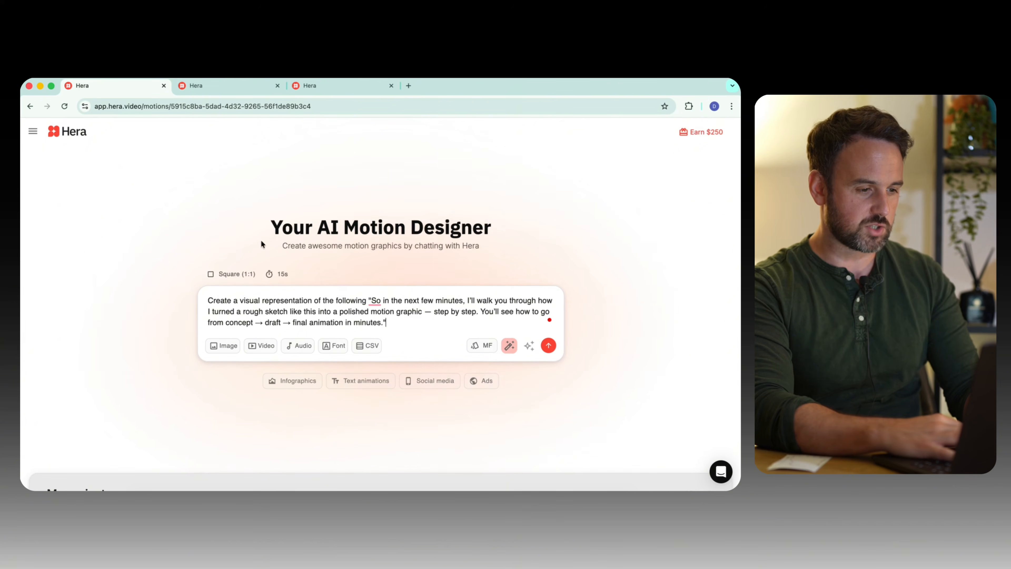
- Generate the script-based animation in Widescreen (16:9) format and play it back
click(233, 274)
click(228, 291)
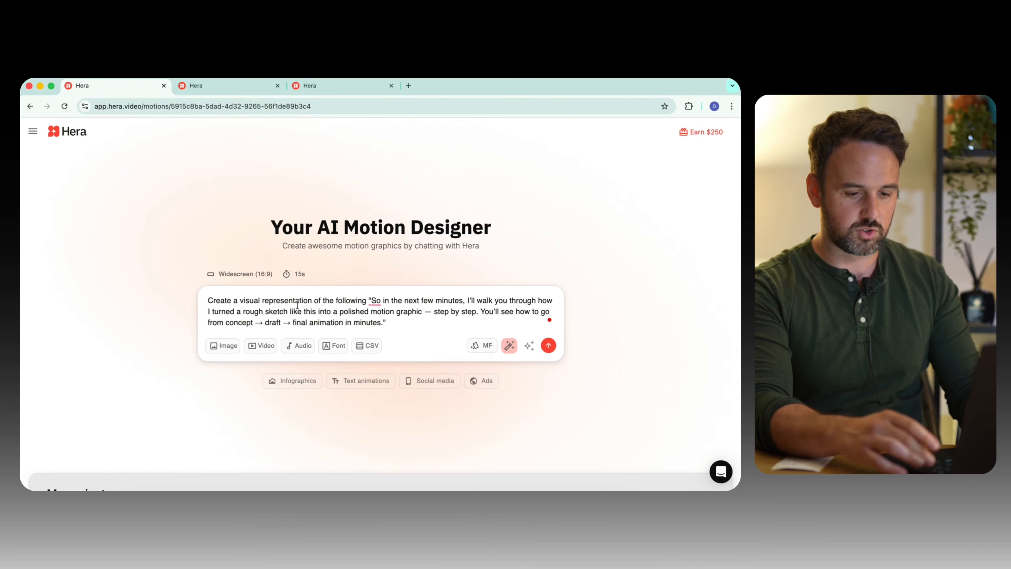
key(Return)
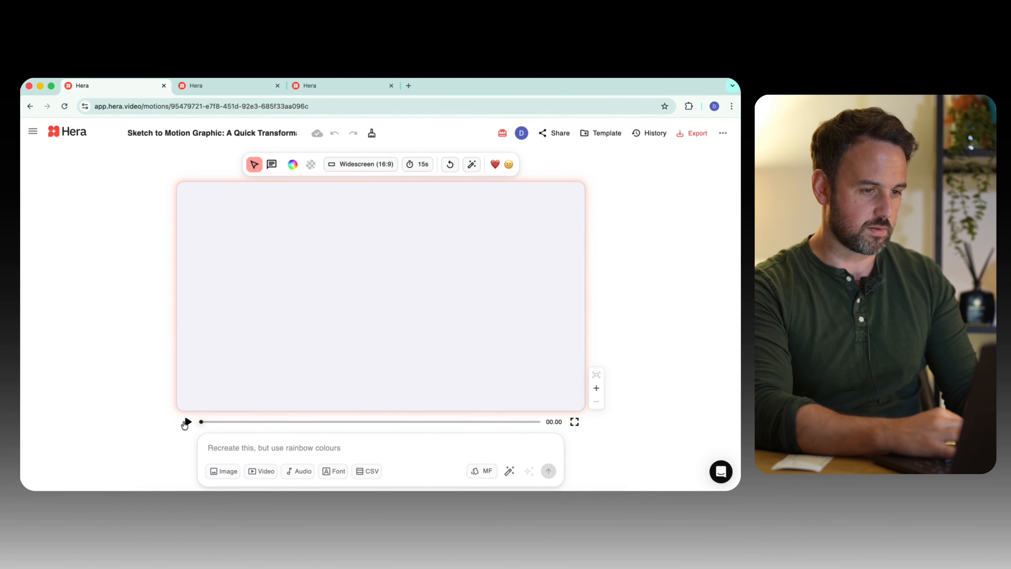
click(186, 422)
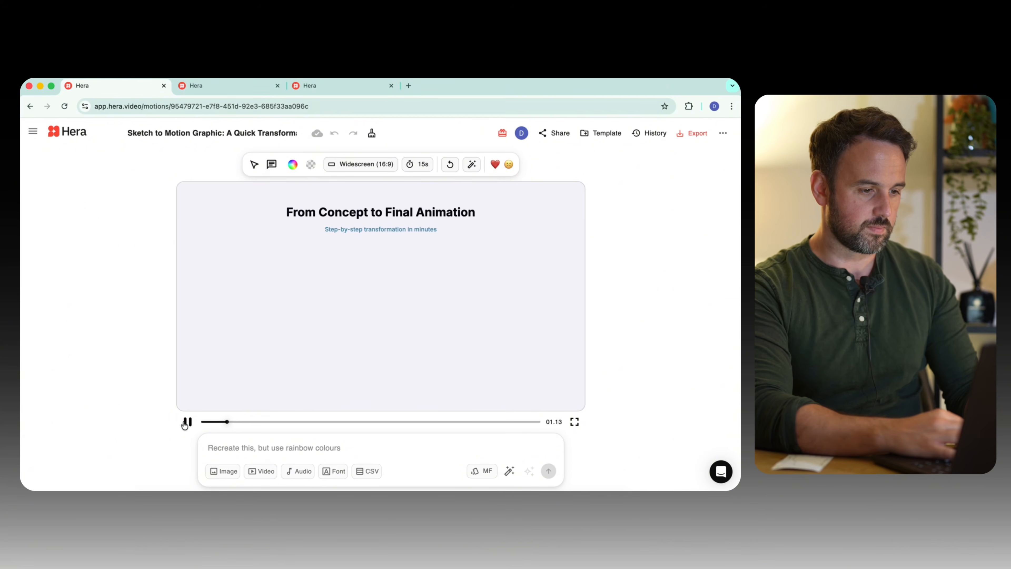